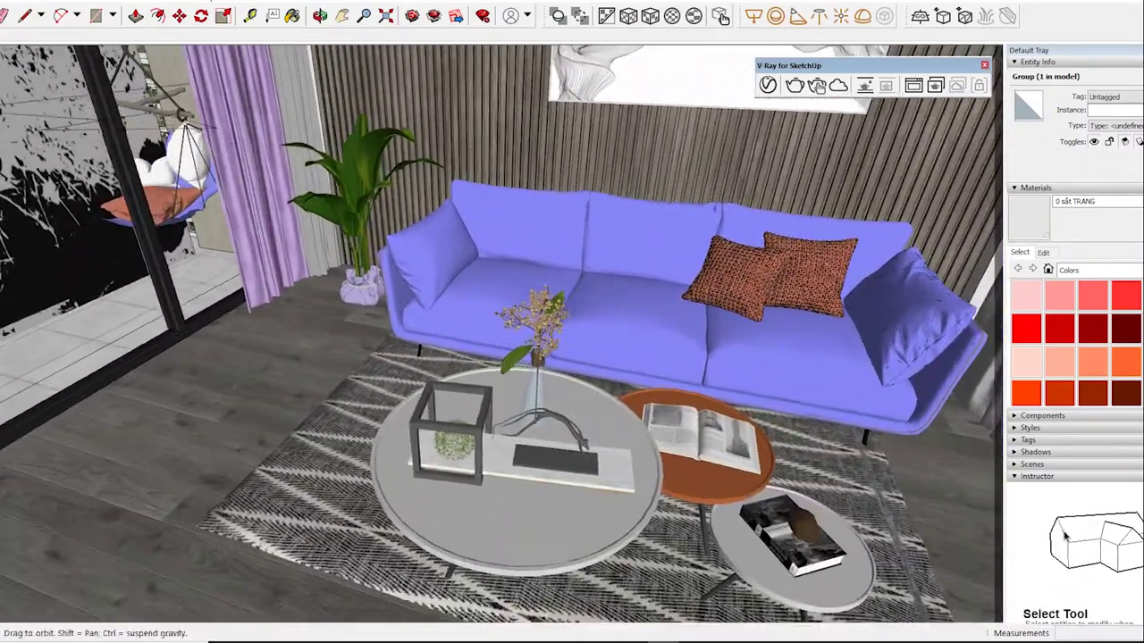
Orbit to a frontal sofa view and bring up the V-Ray Asset Editor's Materials list.
middle_drag(572, 358, 393, 357)
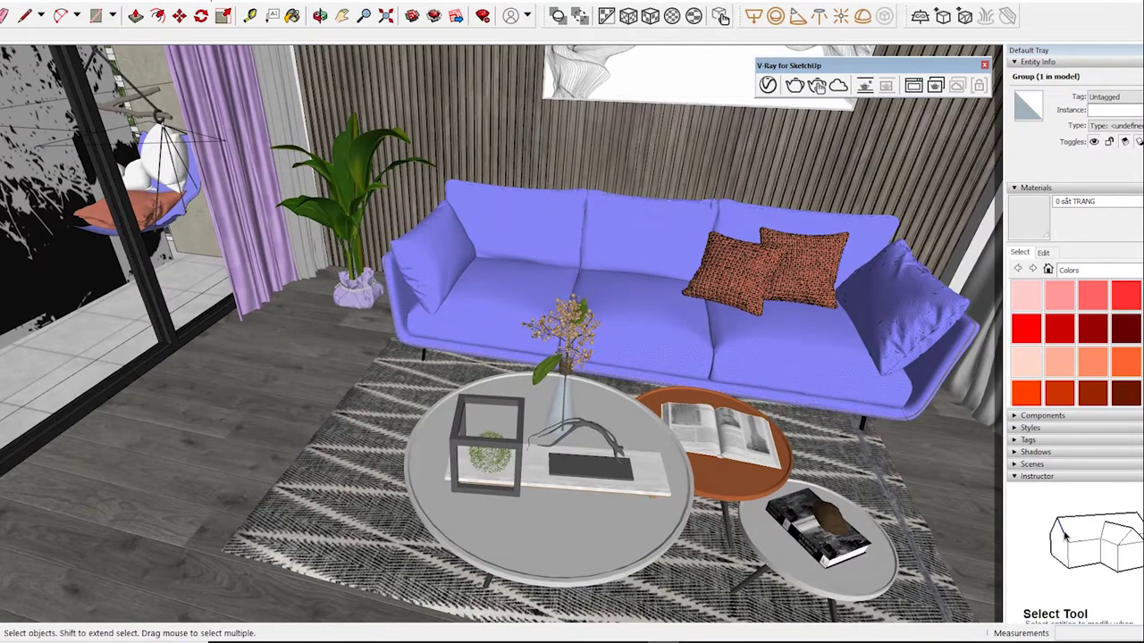
click(817, 86)
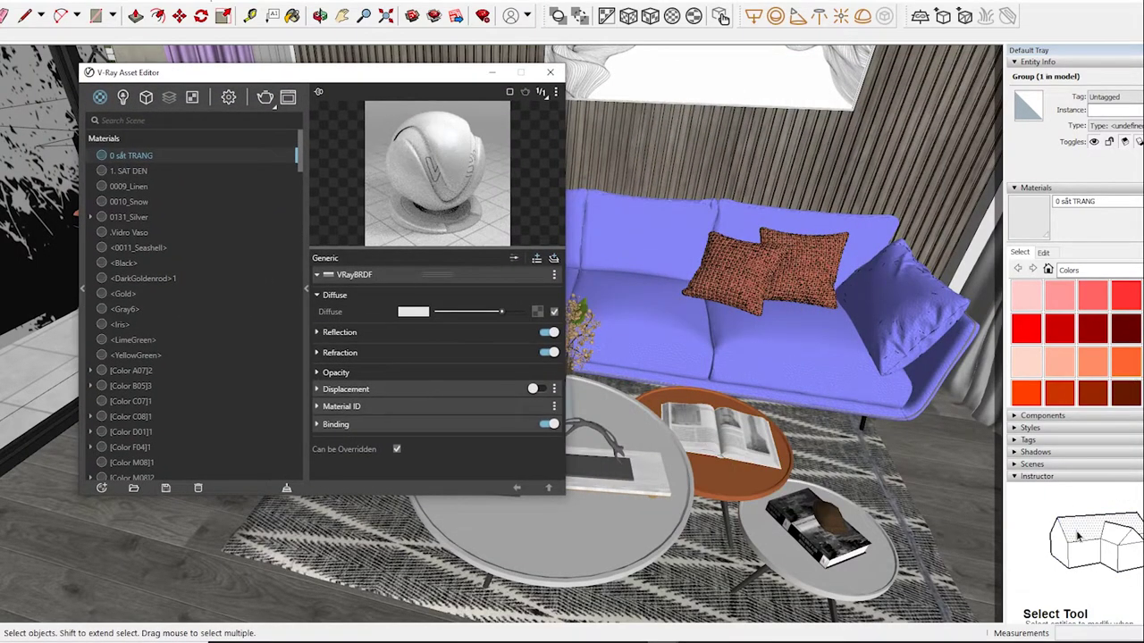
Sample the chrome Color M06, toggle Fresnel on and off, and slightly lower its reflection colour.
key(b)
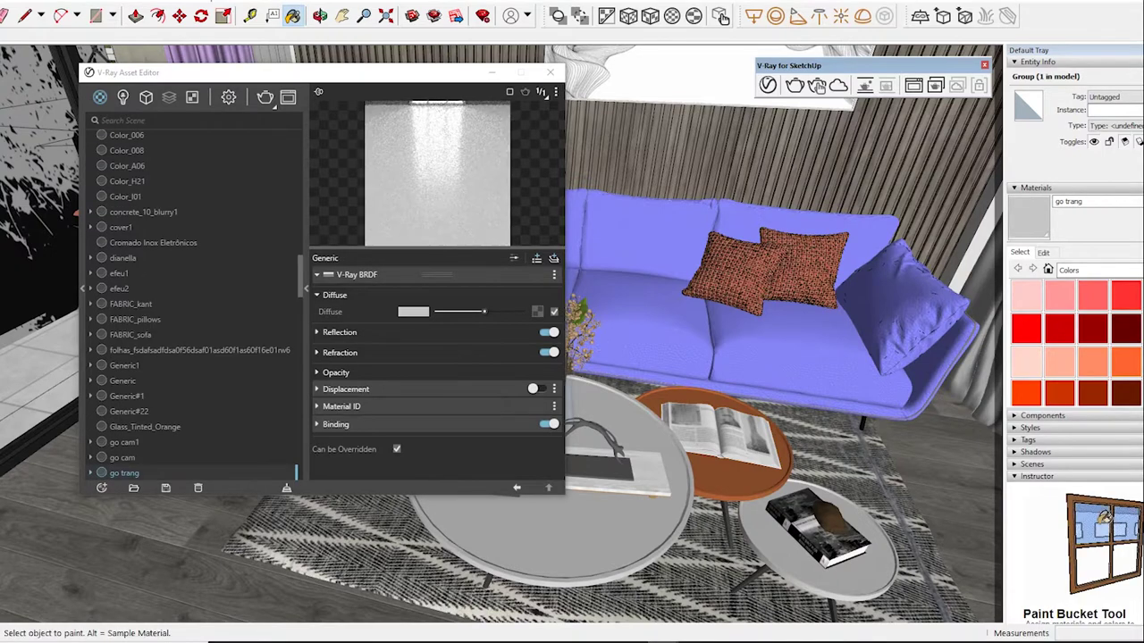
click(340, 331)
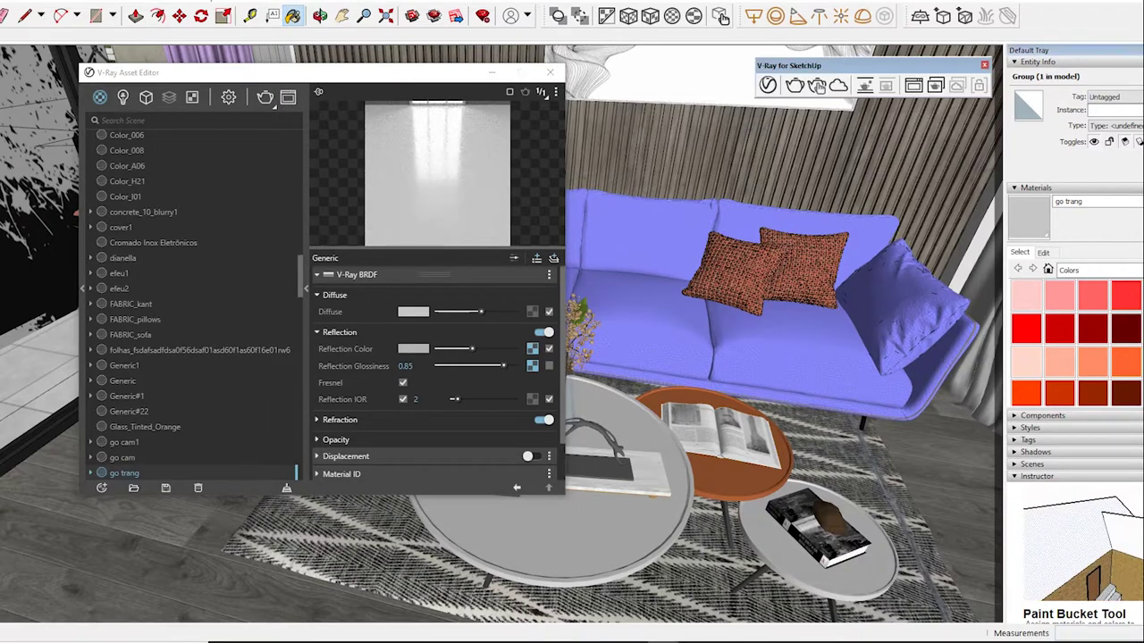
middle_drag(714, 446, 679, 429)
alt+click(706, 465)
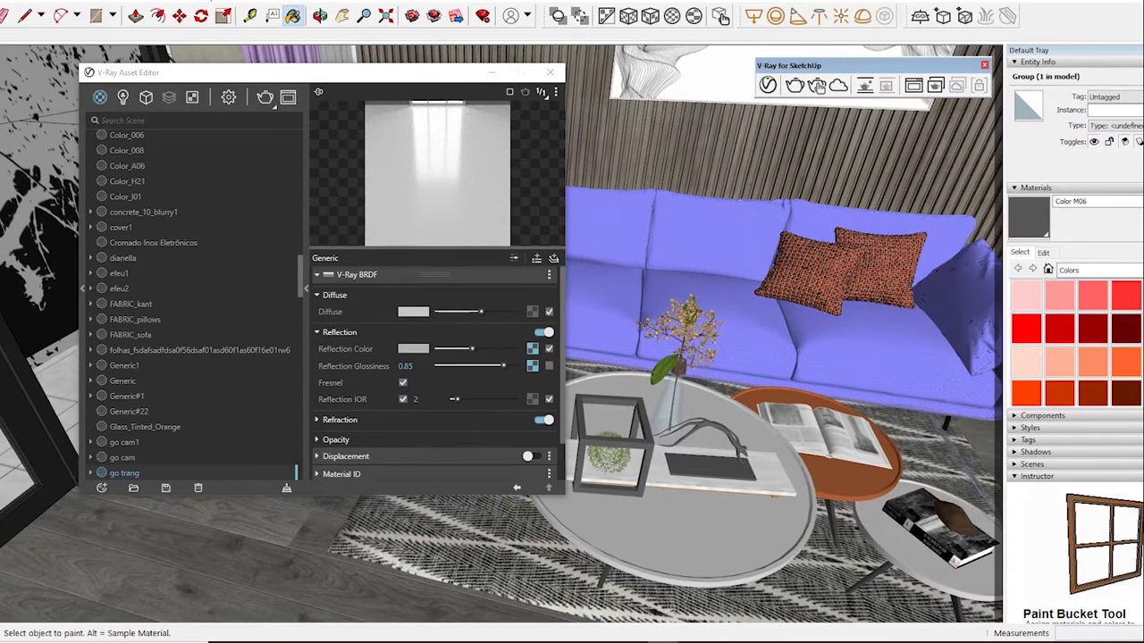
click(340, 331)
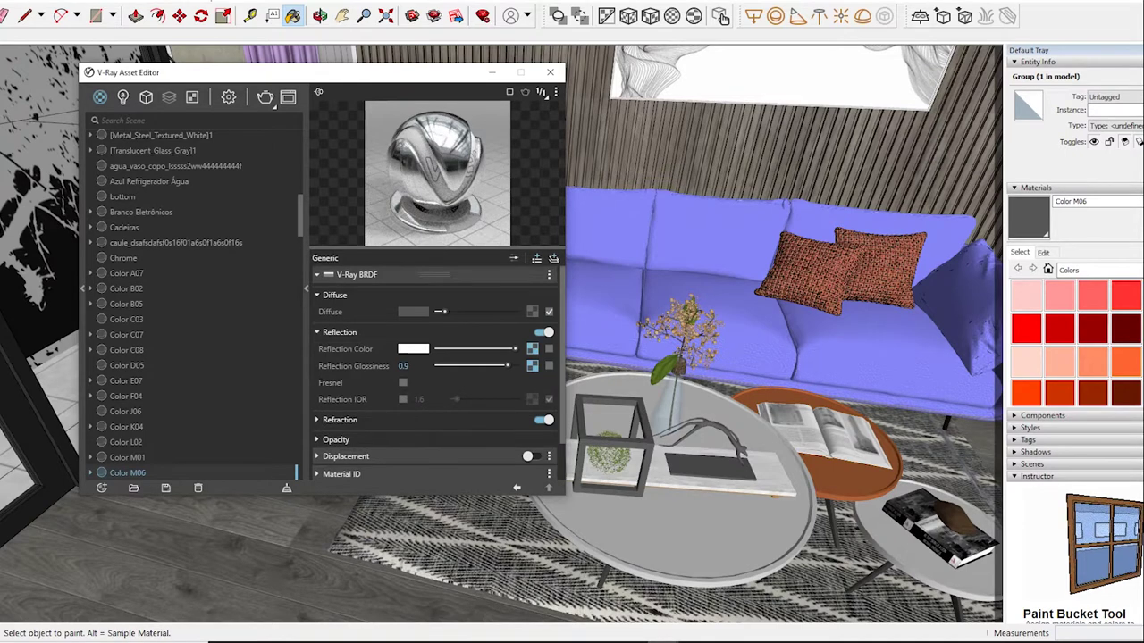
click(402, 382)
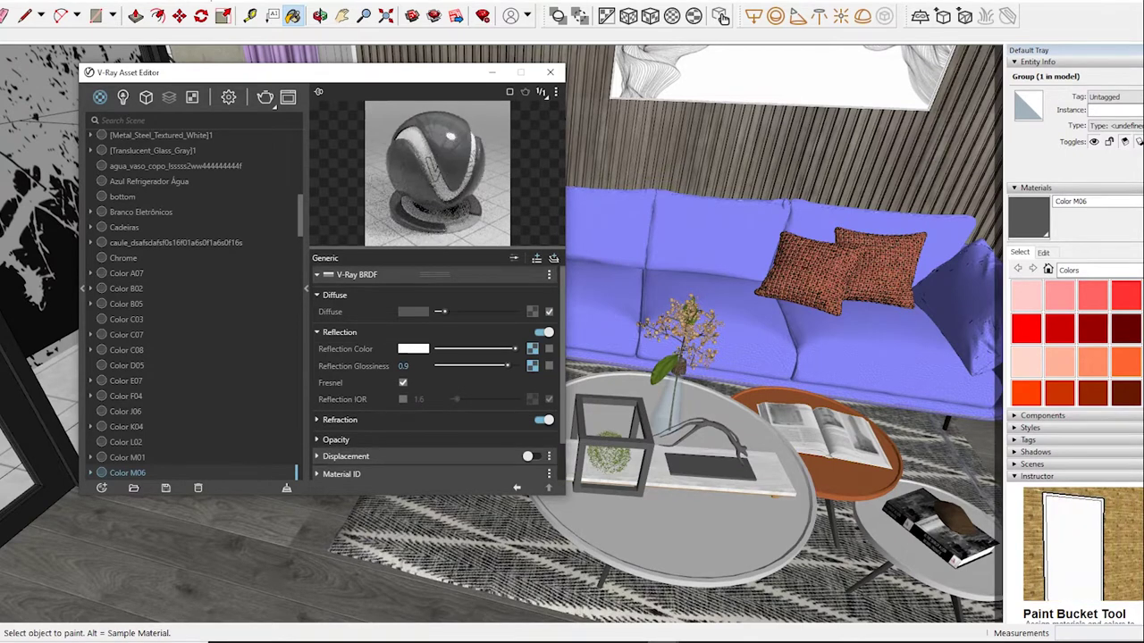
click(402, 382)
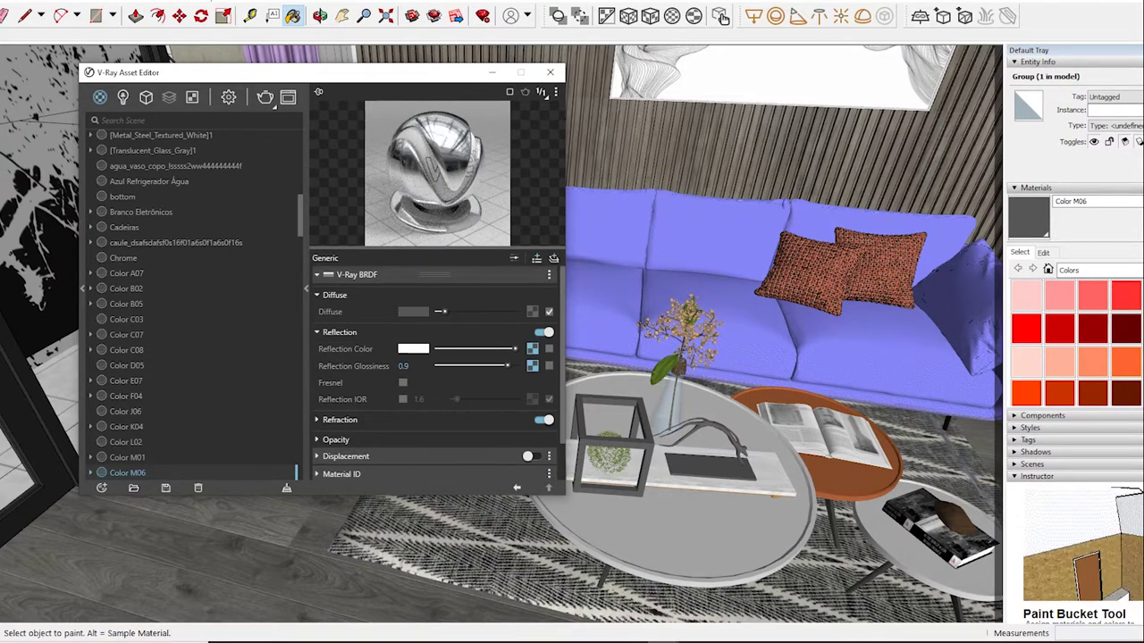
scroll(438, 375, down, 1)
drag(514, 304, 512, 305)
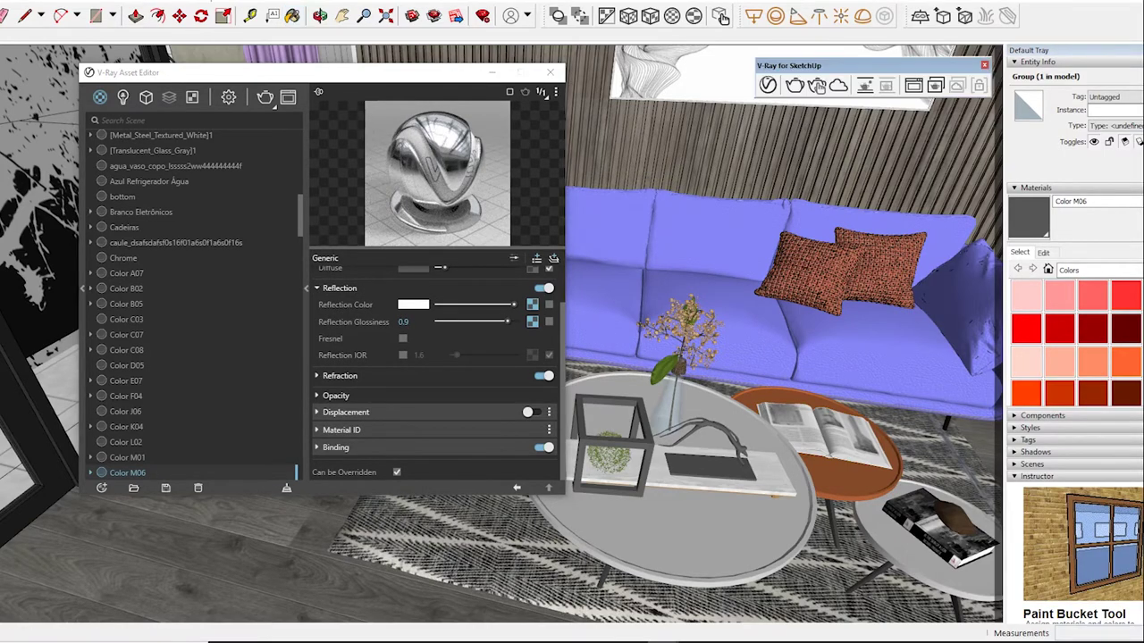
Sample the coffee table's Material~45 and show its reflection settings (glossiness 0.7, Fresnel on).
middle_drag(769, 357, 714, 376)
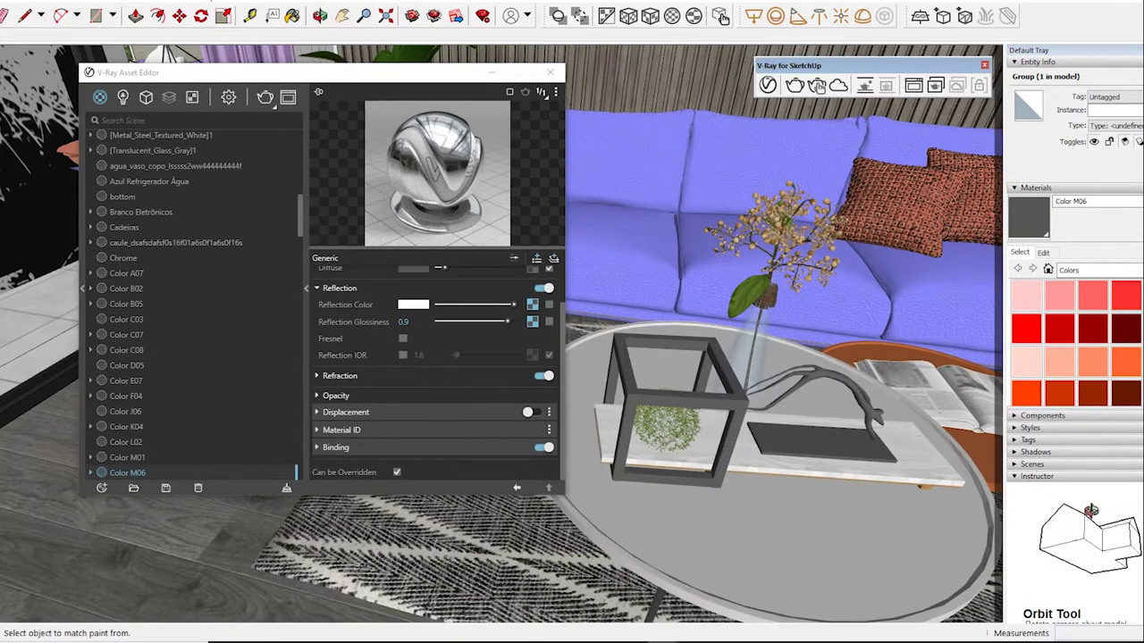
alt+click(777, 500)
click(340, 331)
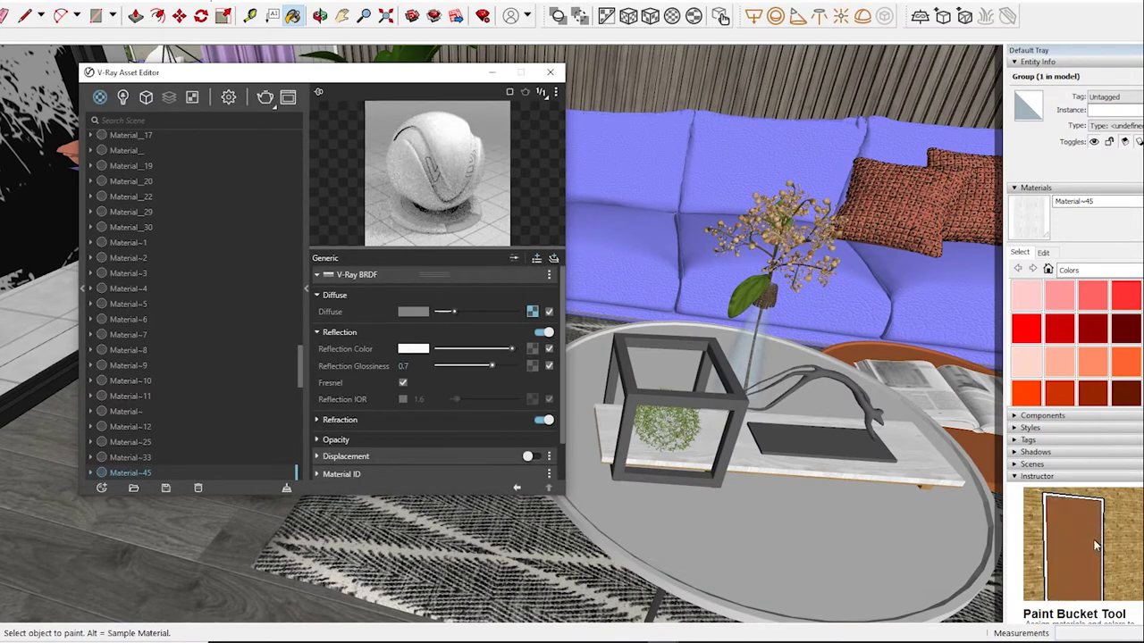
Sample the rug's Material~153 and copy its patterned diffuse texture.
mouse_move(777, 402)
middle_down()
mouse_move(679, 384)
mouse_move(706, 393)
middle_up()
alt+click(714, 393)
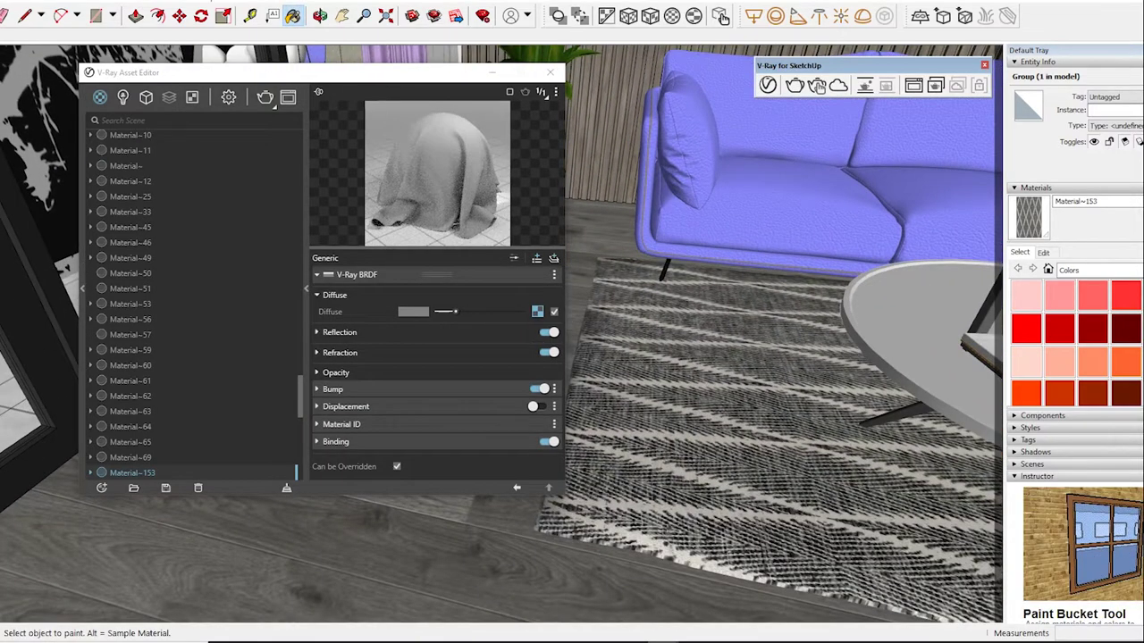
click(537, 311)
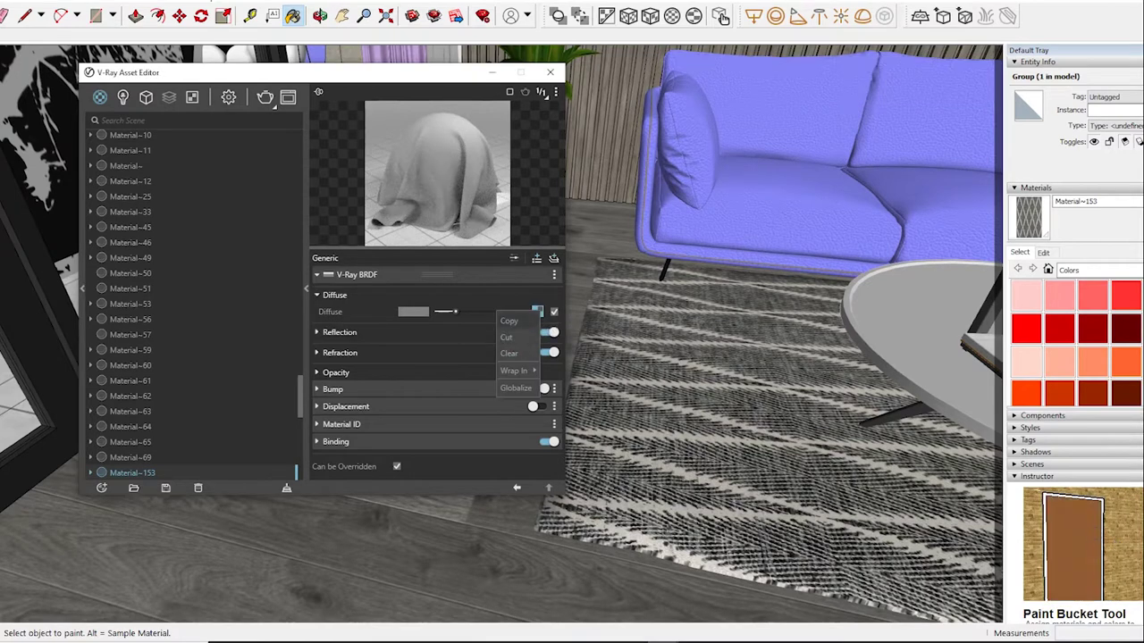
click(518, 353)
Paste the texture as an instance into the Bump normal-map slot at amount 0.4, then sample FABRIC_sofa.
click(332, 389)
click(548, 407)
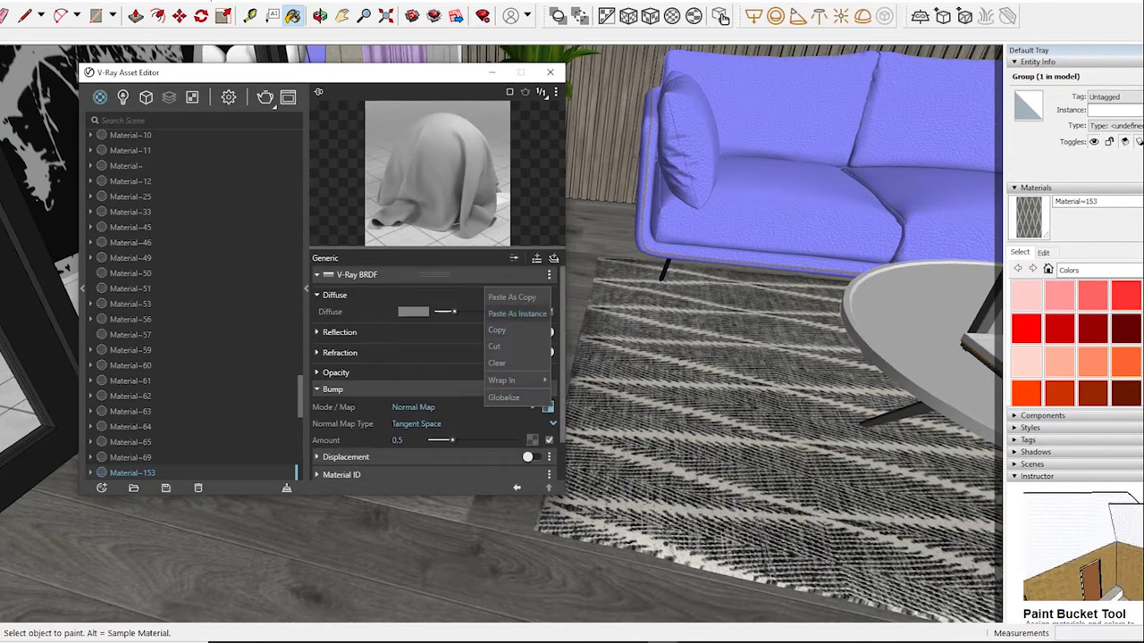
click(512, 297)
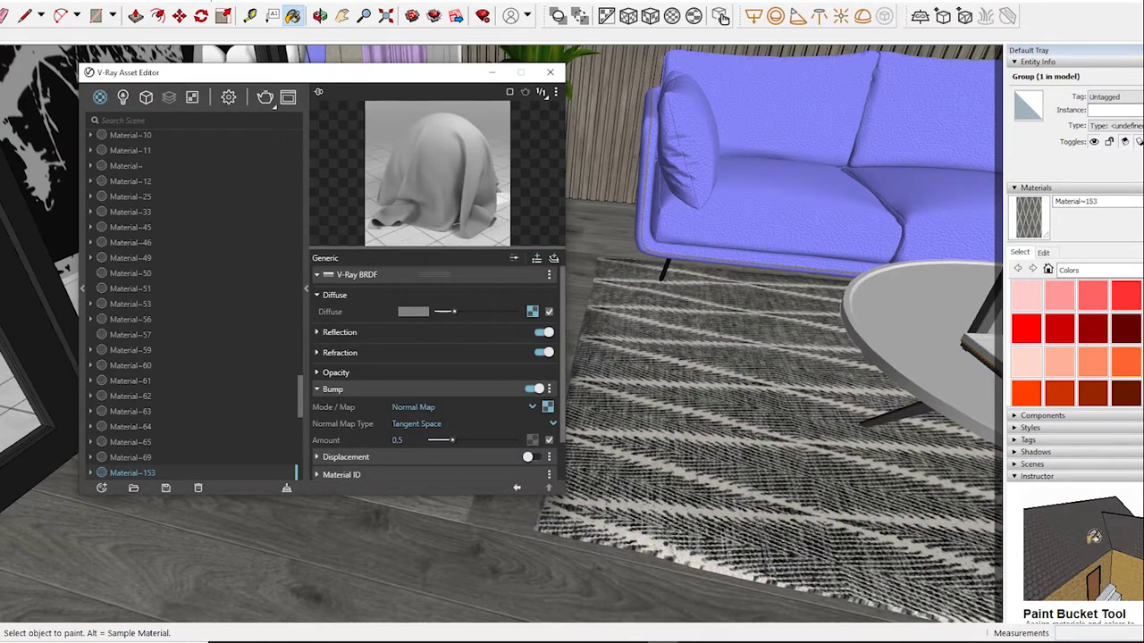
click(398, 439)
key(BackSpace)
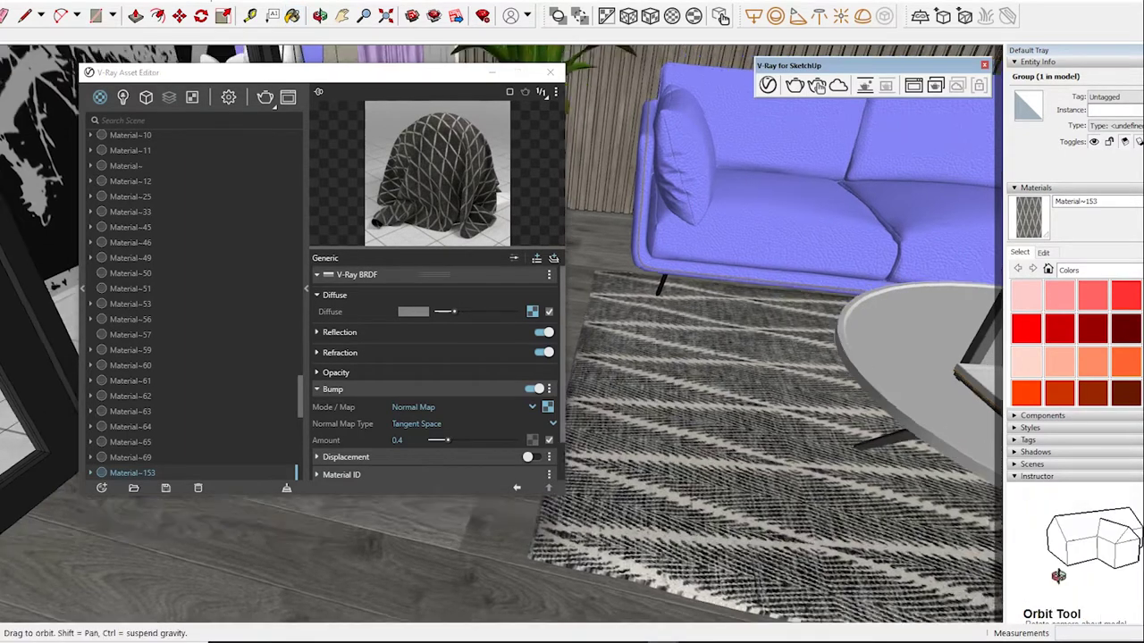
middle_drag(893, 232, 995, 268)
alt+click(996, 268)
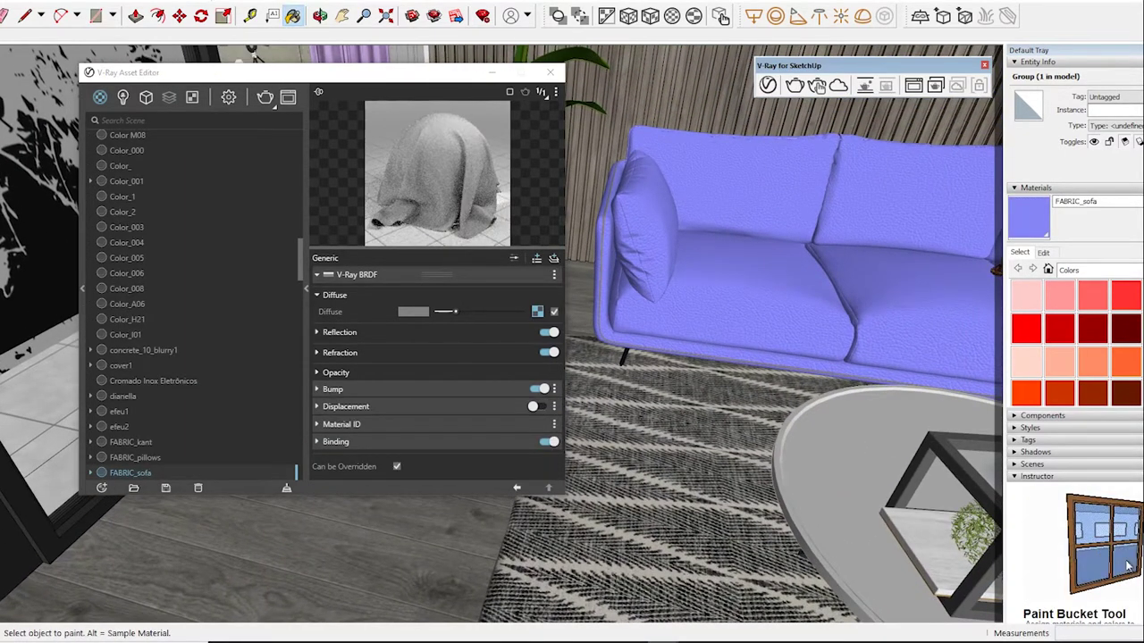
Review FABRIC_sofa's reflection, then raise the dark [Color_008]1's Reflection IOR from 1.8 to 2.
click(340, 332)
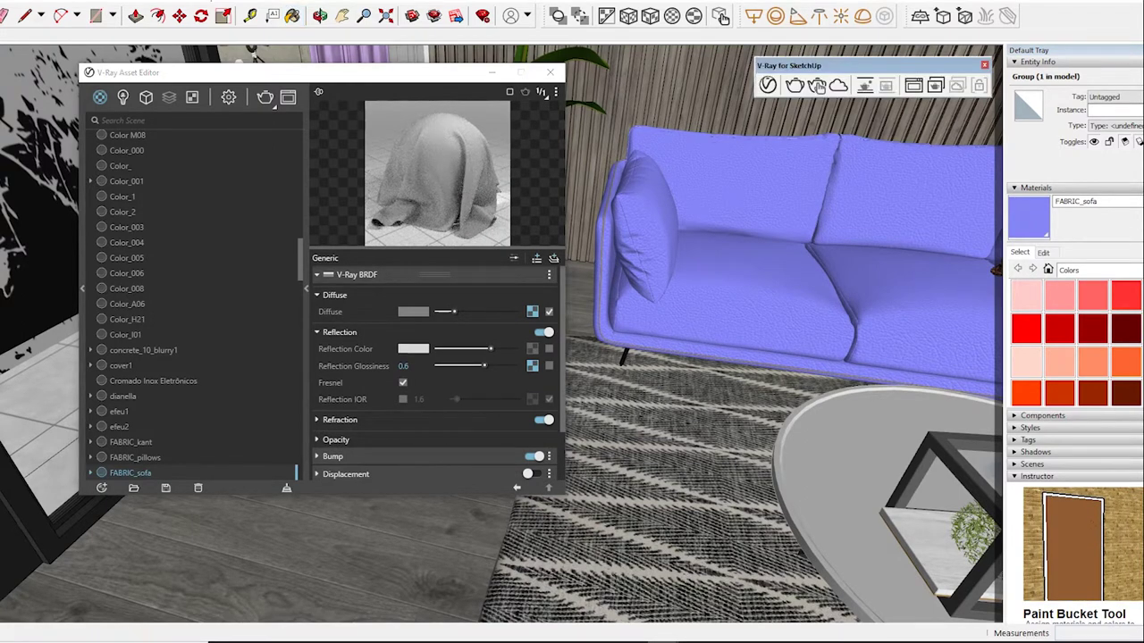
key(b)
middle_drag(768, 357, 607, 411)
alt+click(608, 483)
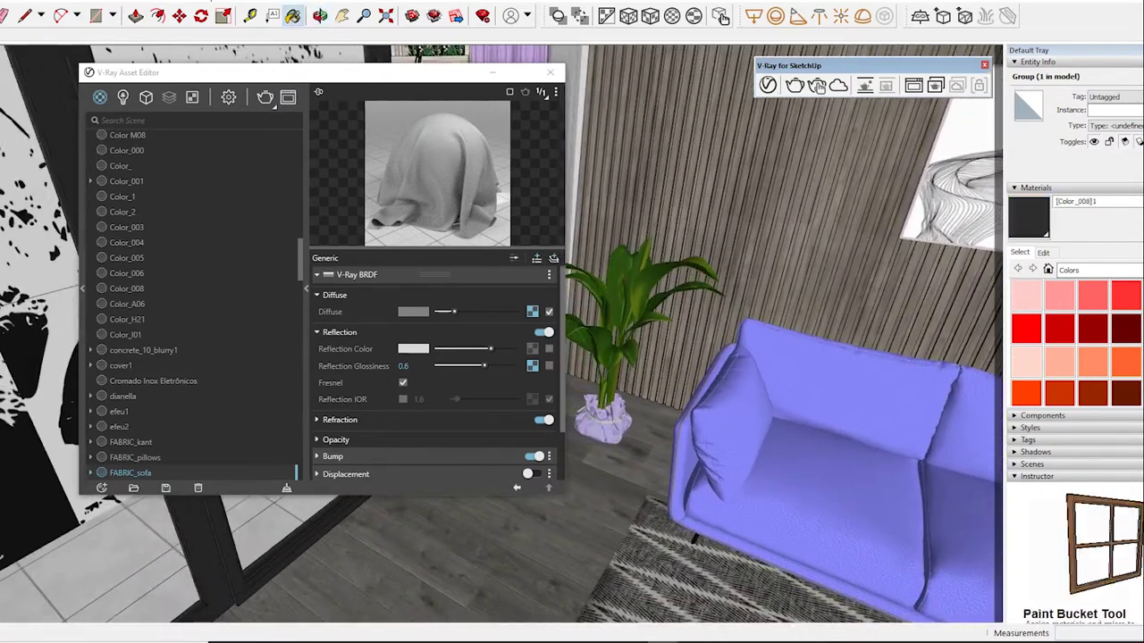
click(339, 332)
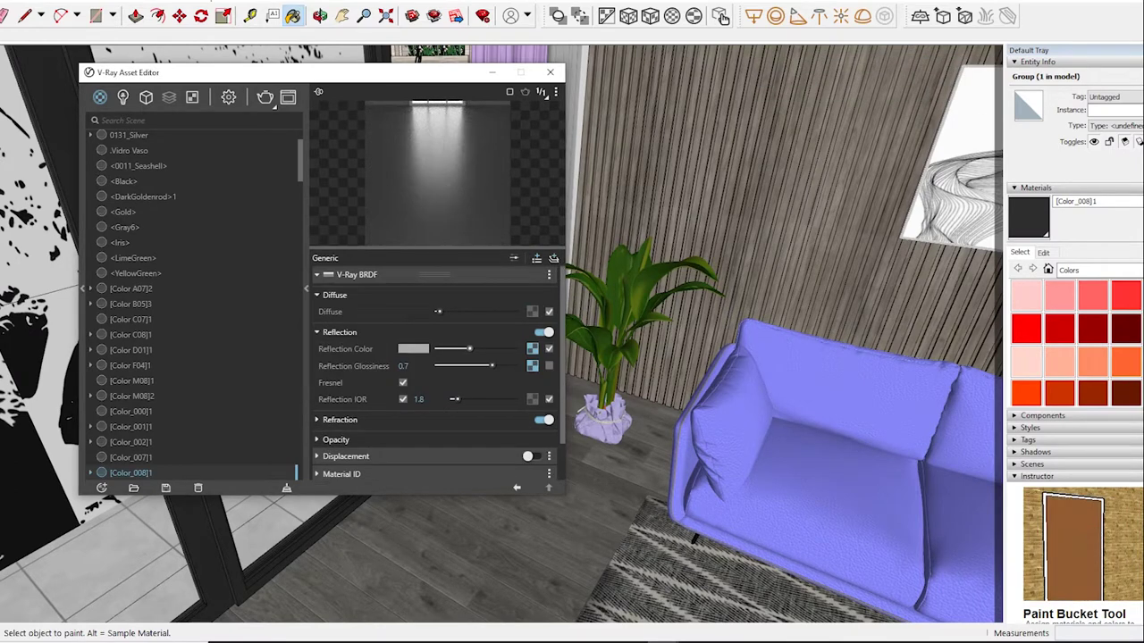
text(2)
key(Return)
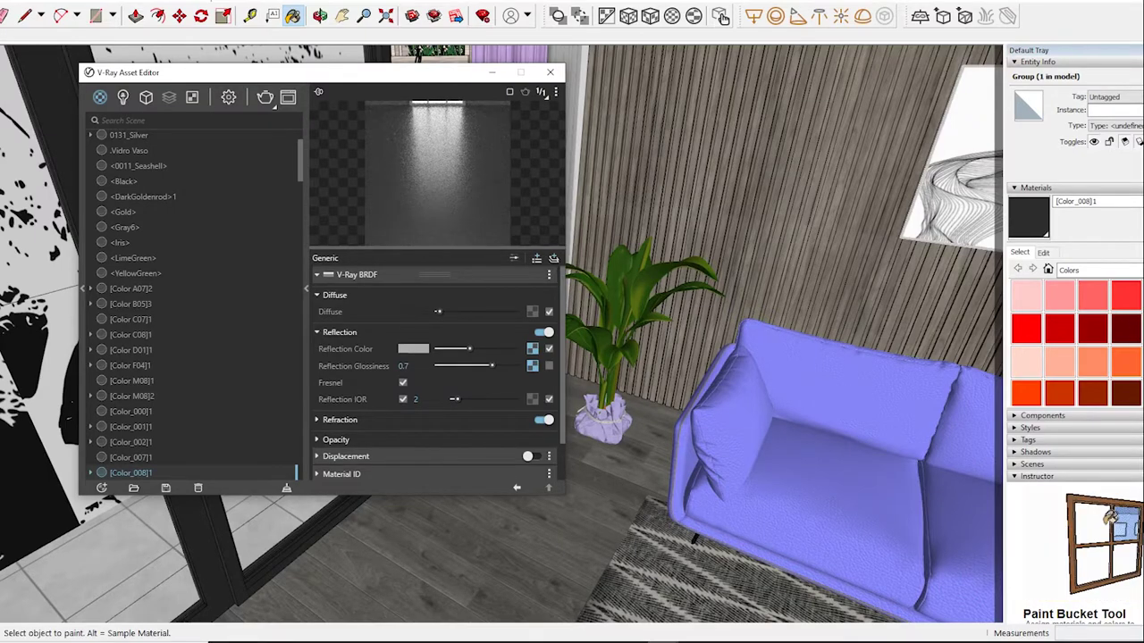
middle_drag(787, 268, 815, 84)
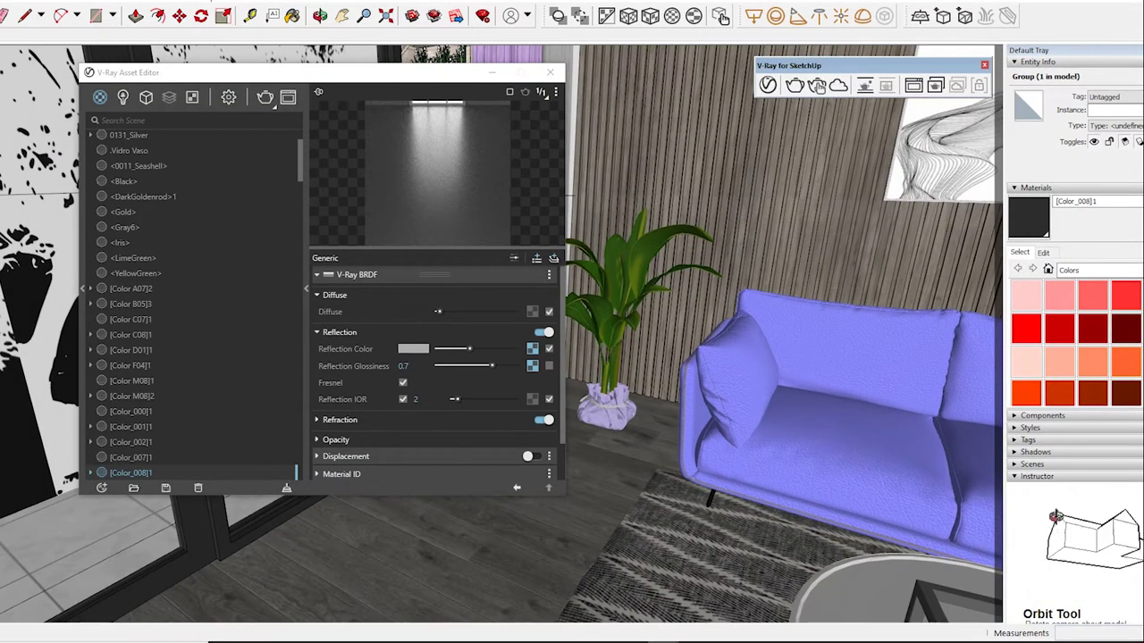
key(b)
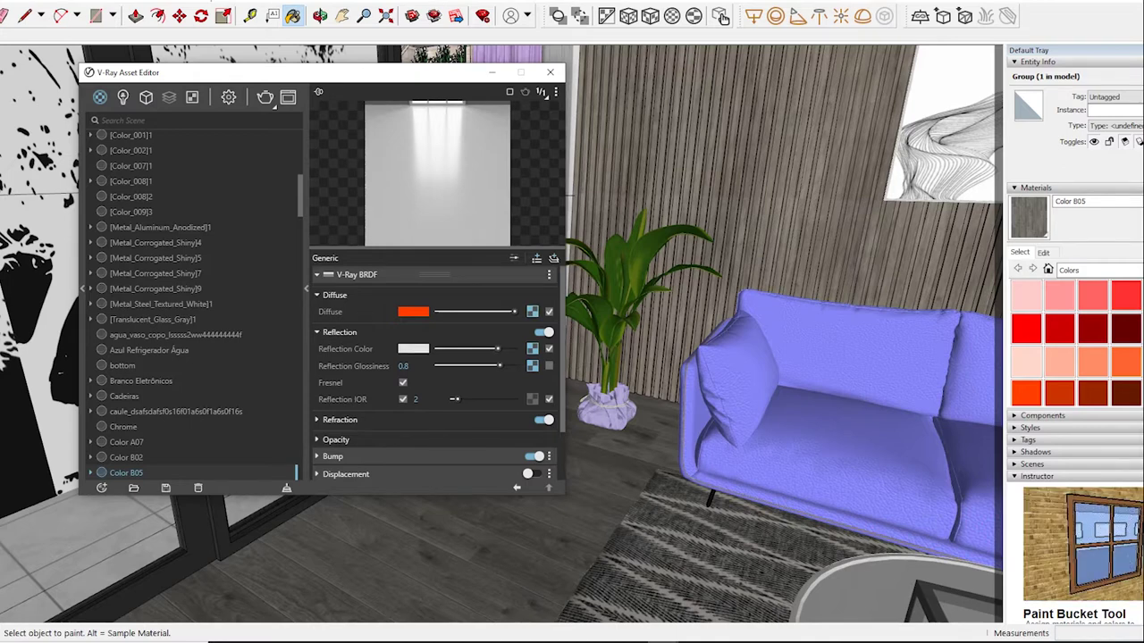
Expand Color B05's Bump settings and enter an amount of 0.2.
click(332, 456)
scroll(435, 375, down, 1)
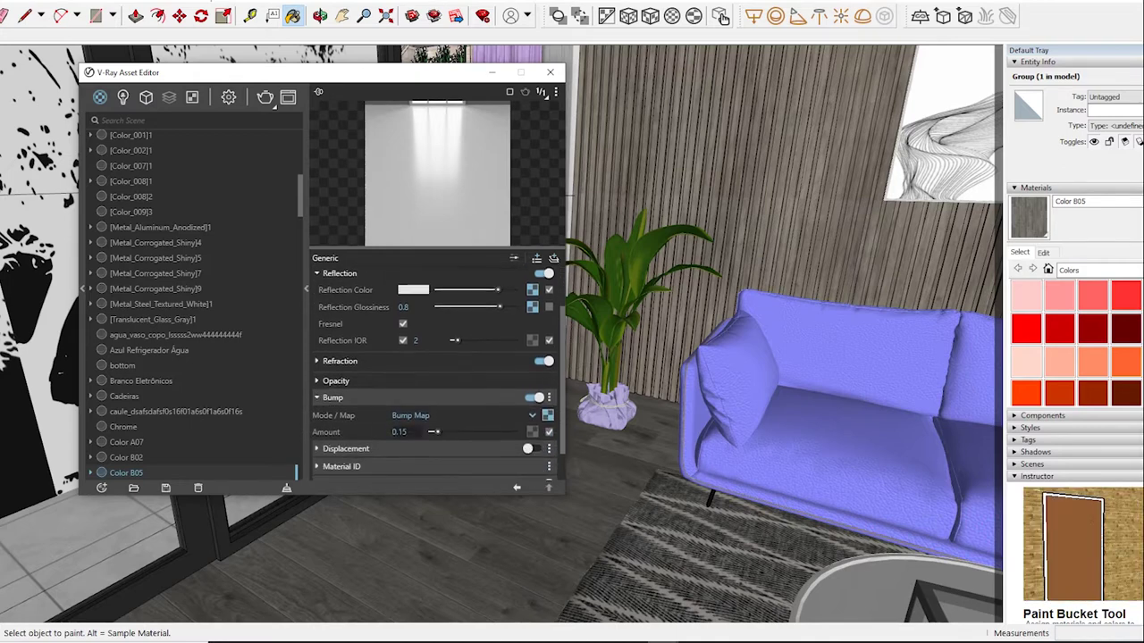
text(.2)
key(Return)
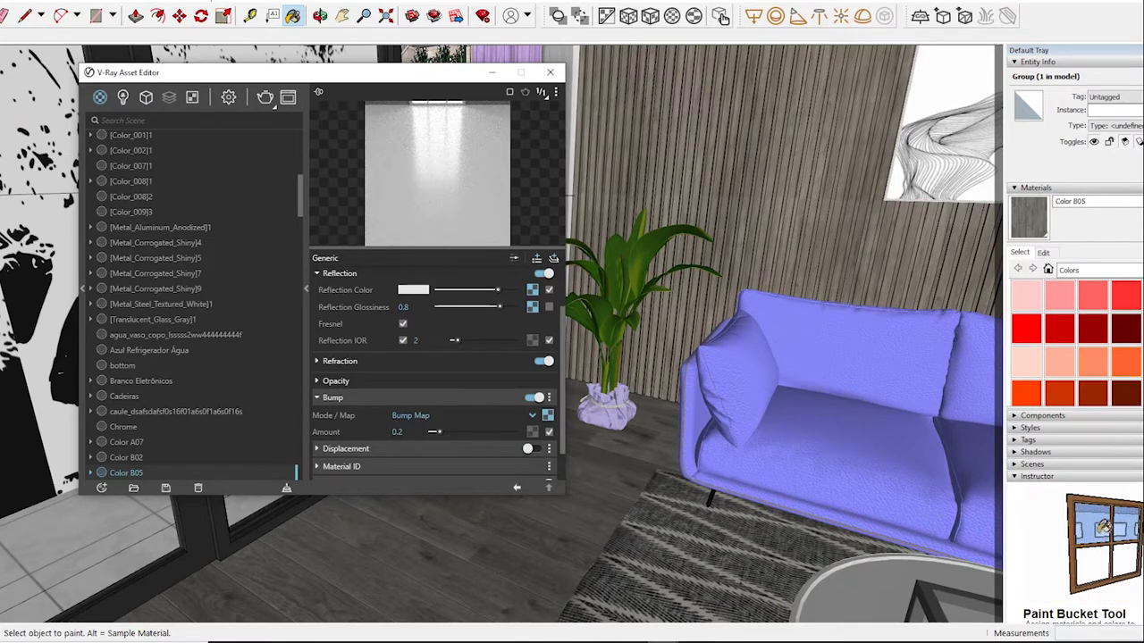
Sample the Color A07 material, then the pillows' FABRIC_pillows material.
key(alt)
alt+click(708, 505)
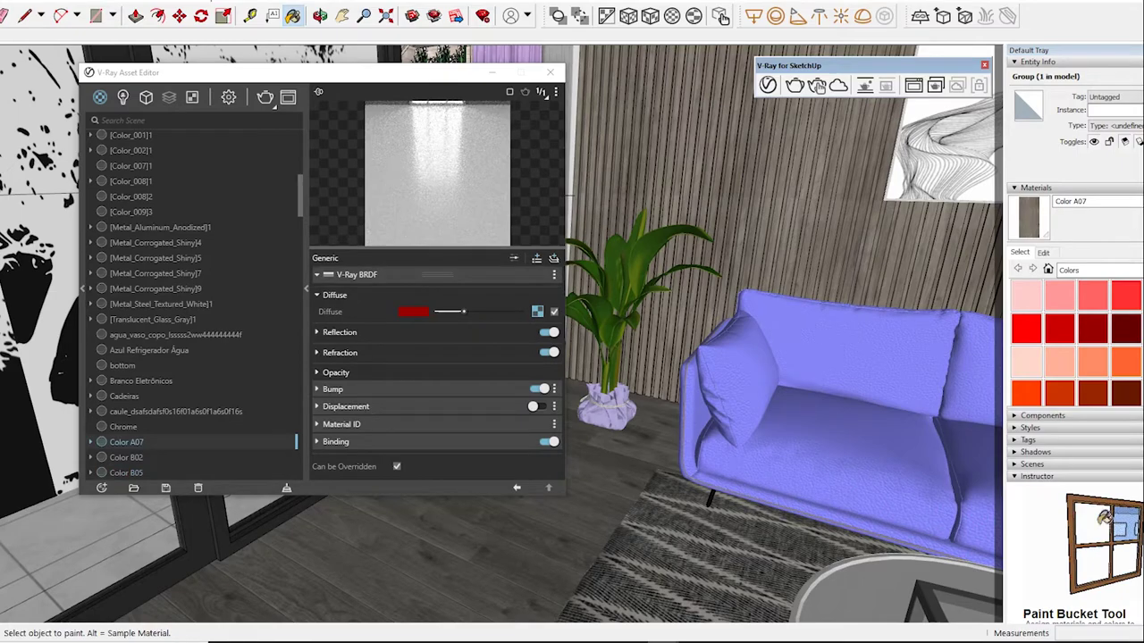
mouse_move(715, 402)
middle_down()
mouse_move(679, 295)
mouse_move(626, 375)
mouse_move(572, 357)
mouse_move(590, 348)
middle_up()
alt+click(679, 304)
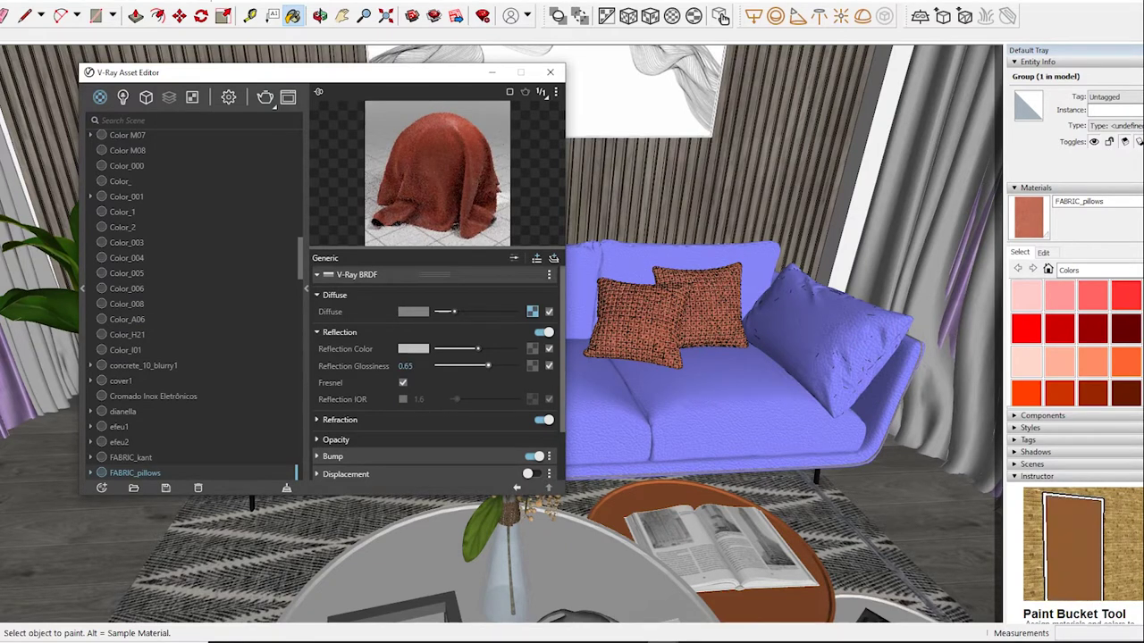
Sample the go cam and remMaterial3 materials, then orbit toward the curtains and stairs.
alt+click(625, 500)
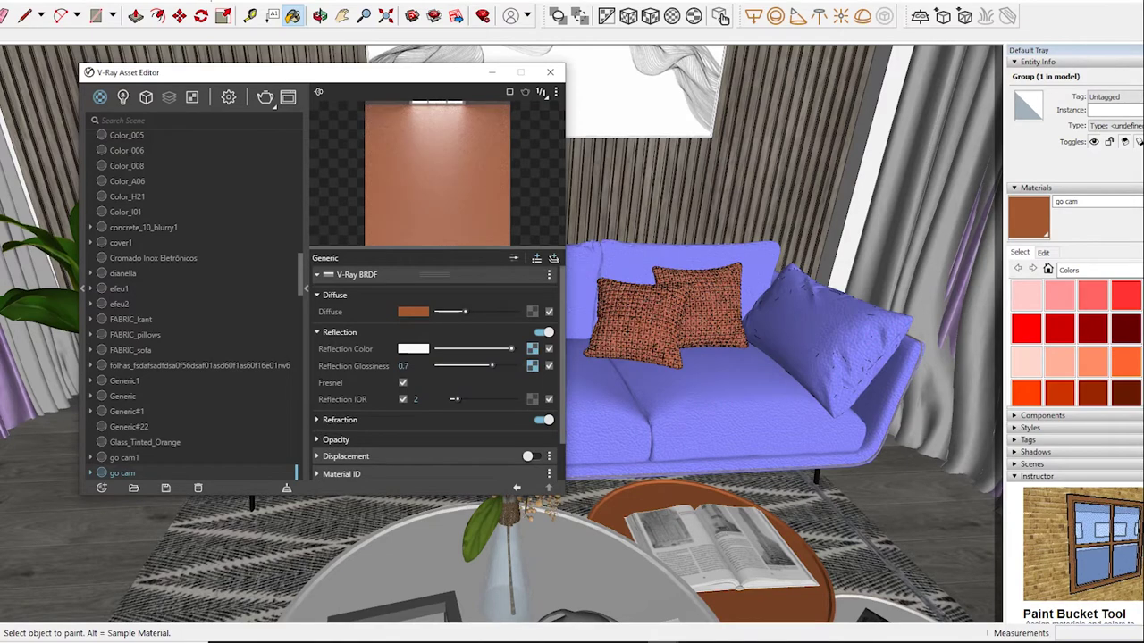
alt+click(268, 563)
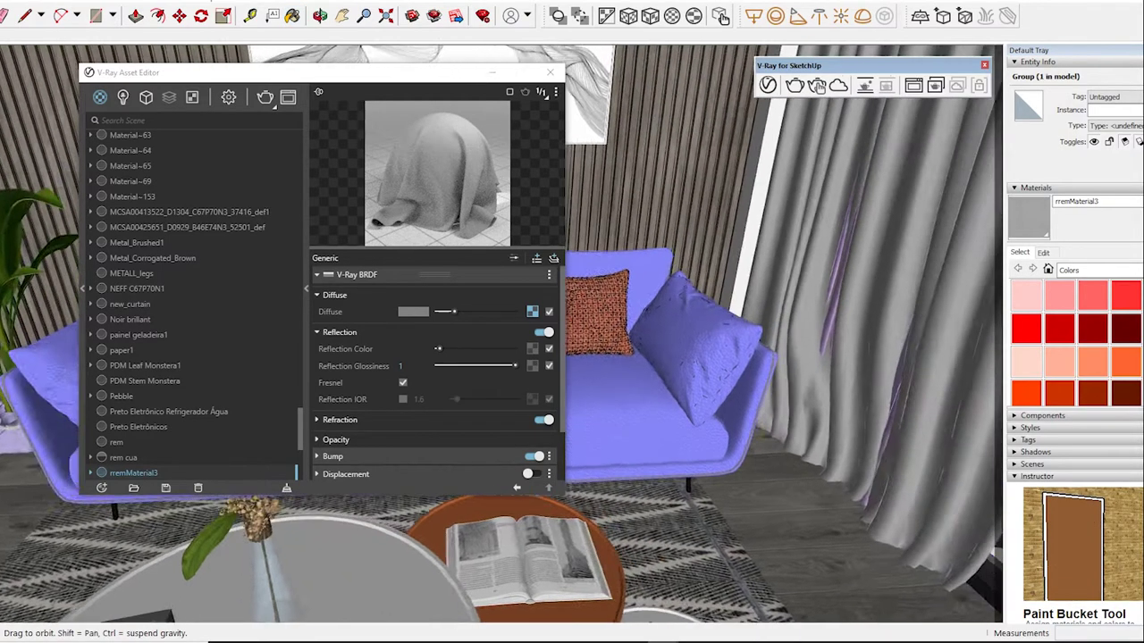
mouse_move(947, 268)
middle_down()
mouse_move(817, 86)
mouse_move(894, 98)
middle_up()
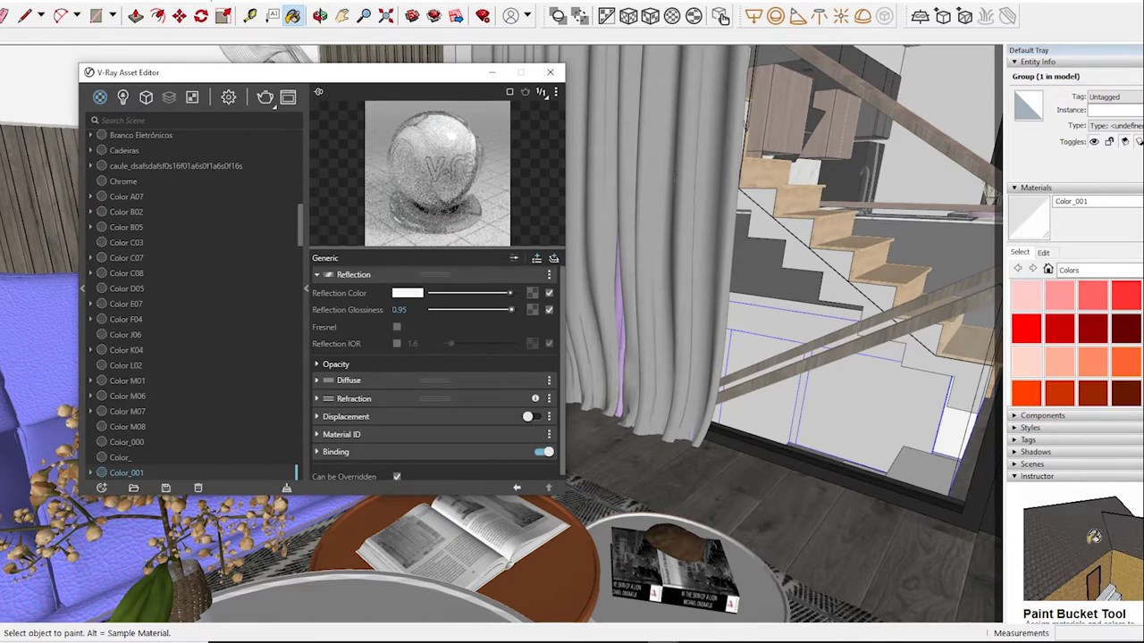
Expand Color_001's Refraction, then view the Lights list: Rectangle Light, Rectangle Light#1, SunLight.
click(317, 398)
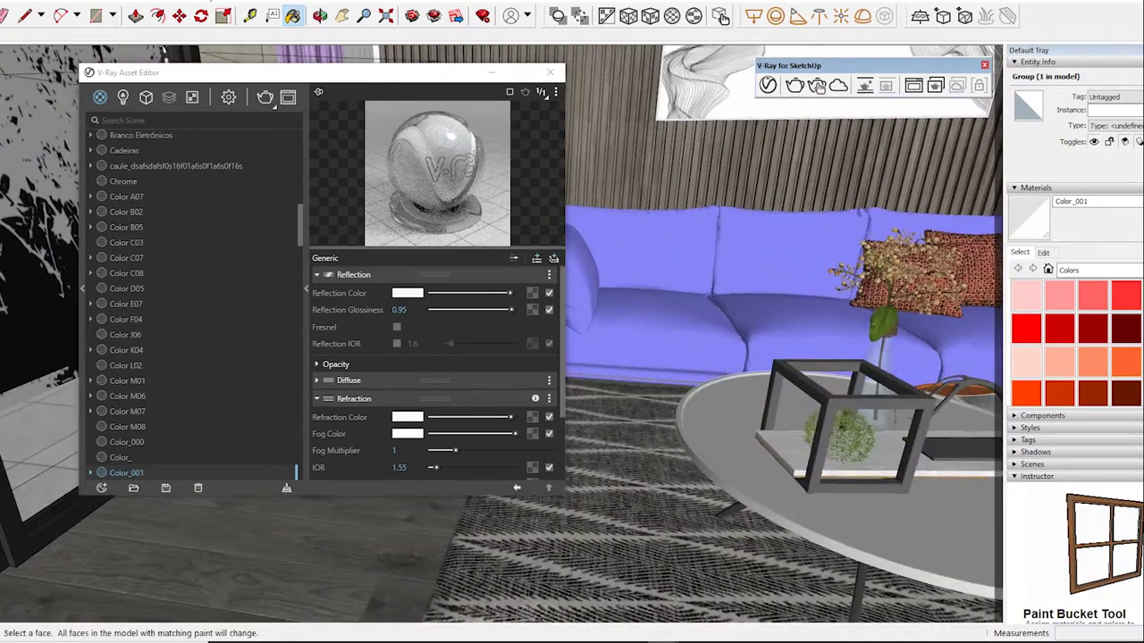
mouse_move(777, 357)
middle_down()
mouse_move(697, 375)
mouse_move(804, 357)
mouse_move(777, 348)
middle_up()
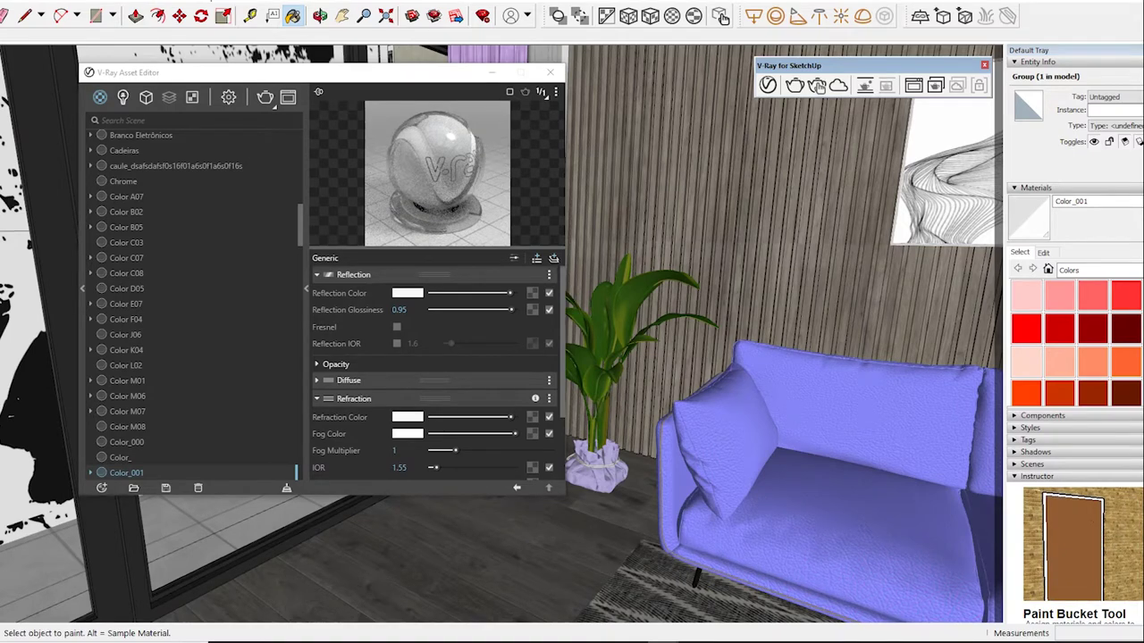
click(123, 97)
drag(273, 72, 815, 142)
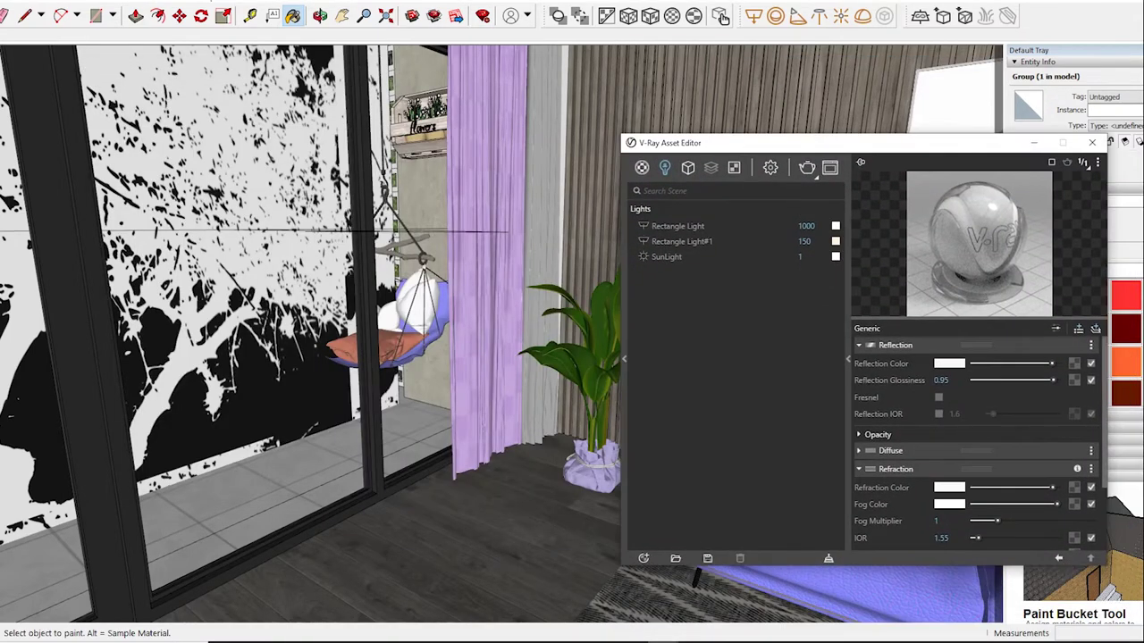
Orbit up to the ceiling light, sample Color C03, and set its emissive intensity to 280.
middle_drag(1072, 576, 1060, 572)
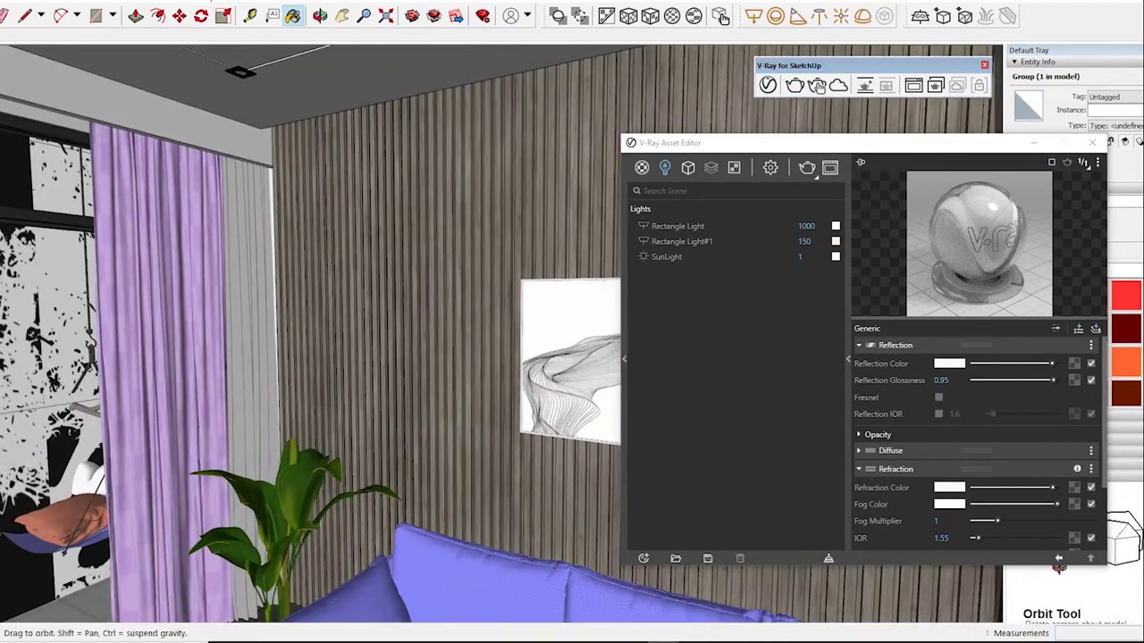
middle_drag(357, 268, 358, 429)
drag(715, 143, 447, 143)
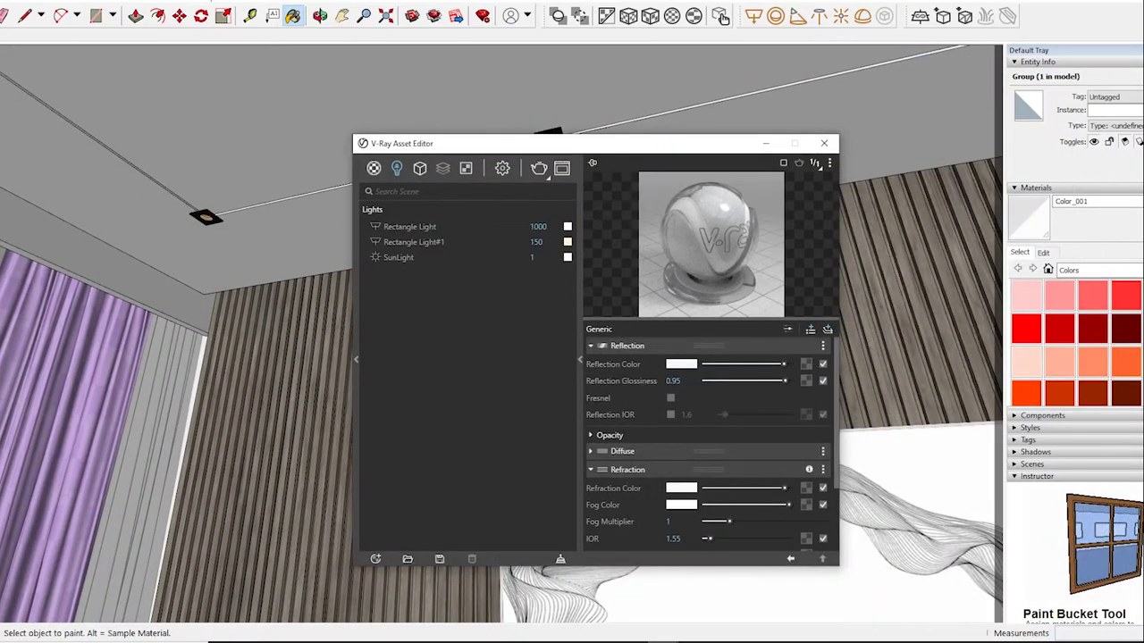
click(374, 168)
middle_drag(786, 89, 818, 85)
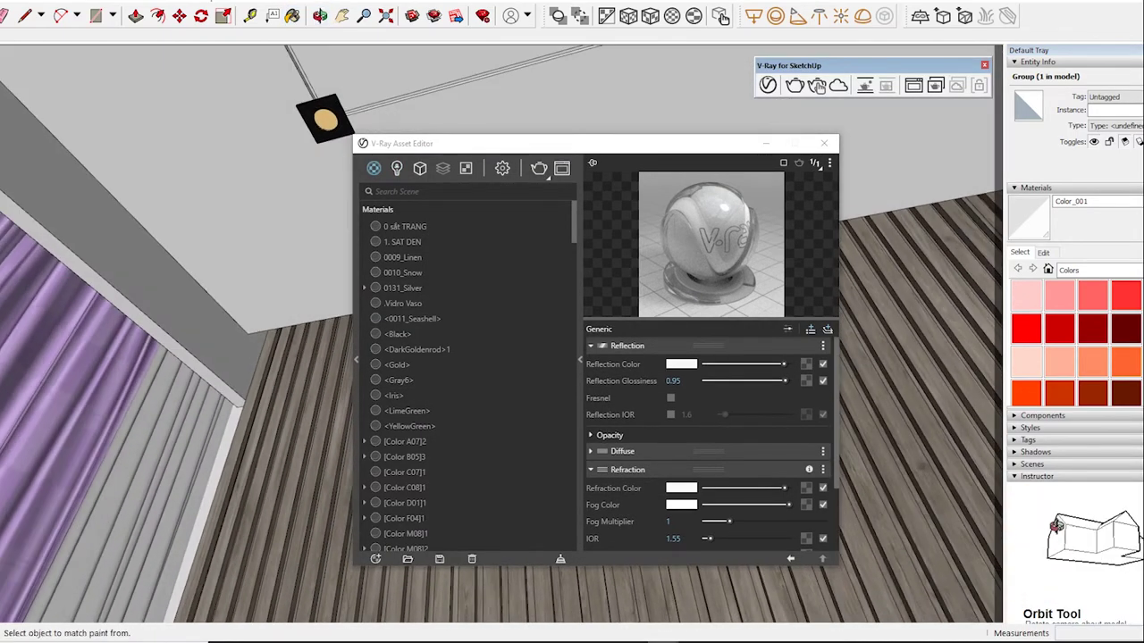
alt+click(324, 119)
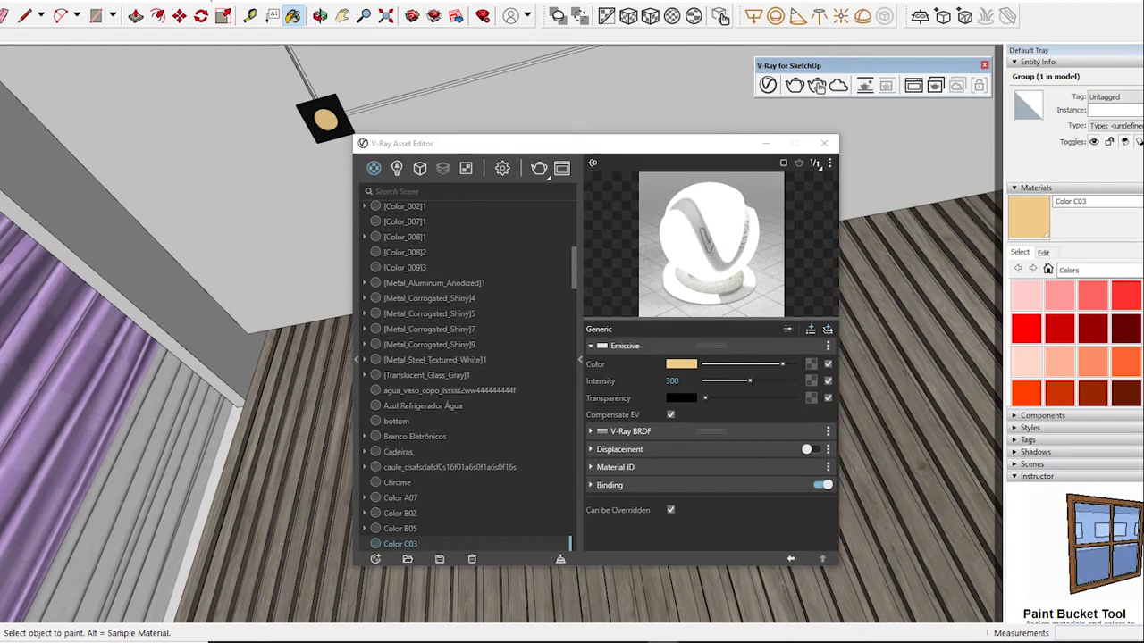
double_click(672, 381)
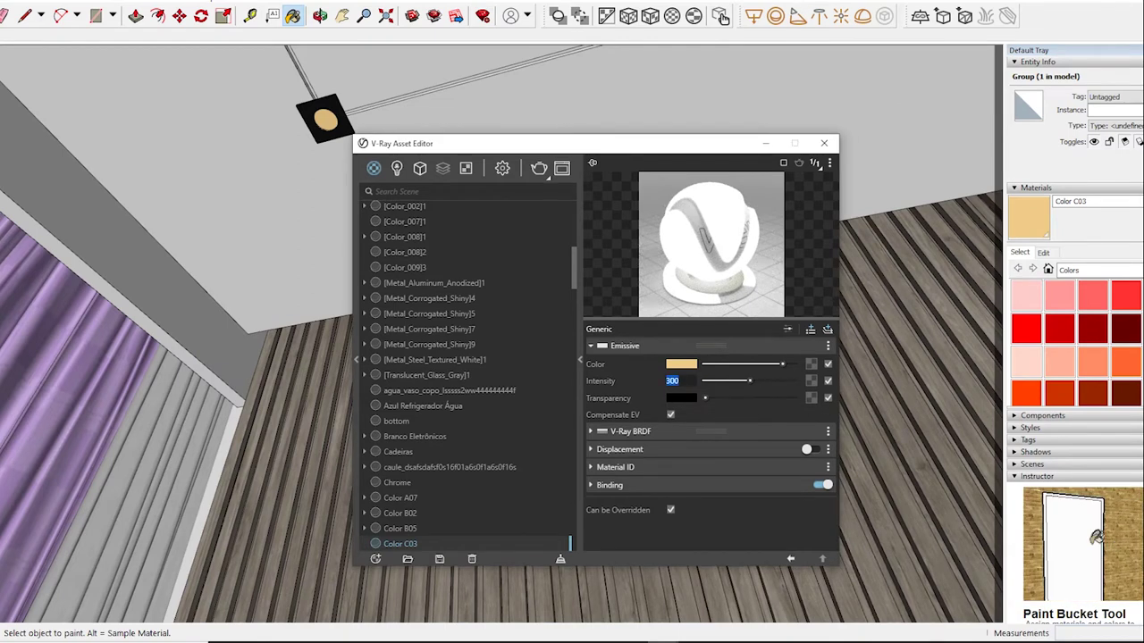
text(280)
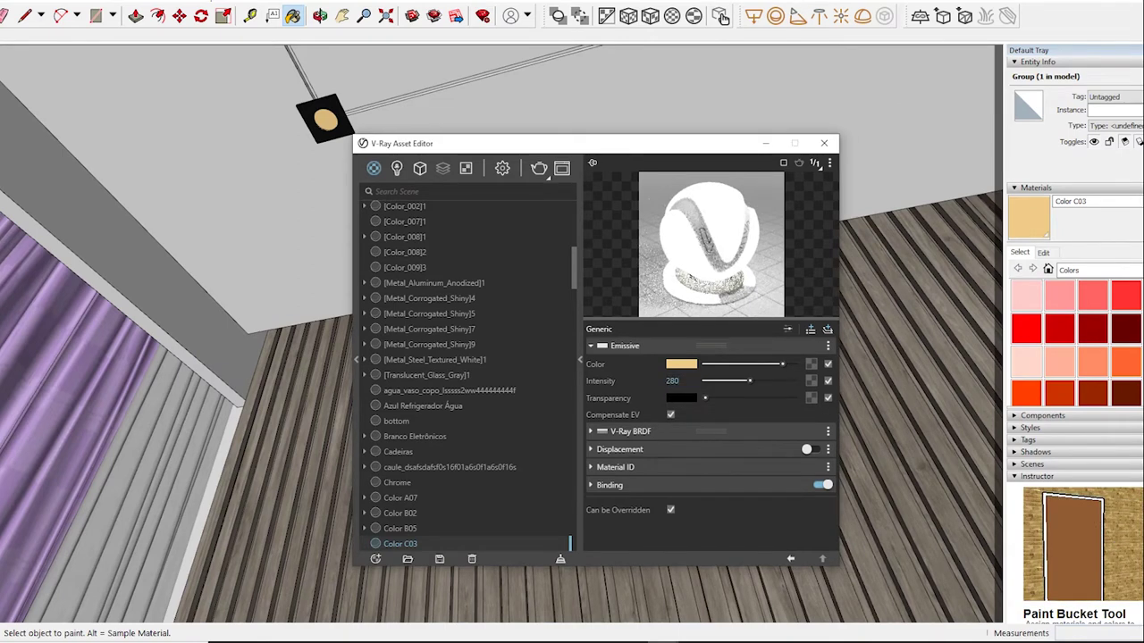
key(Return)
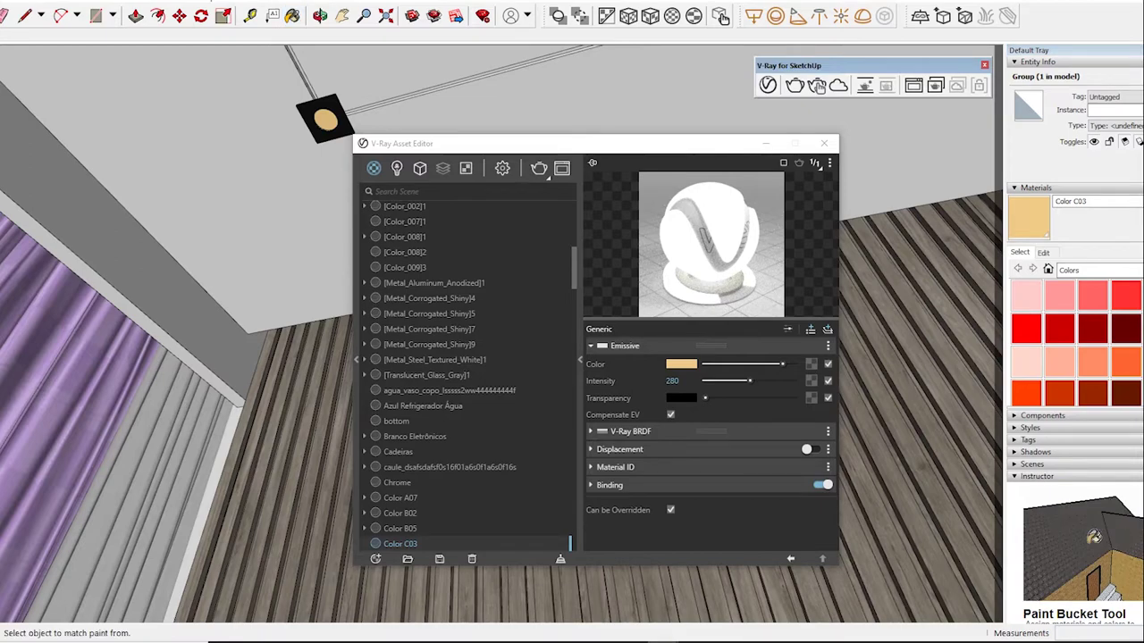
middle_drag(178, 357, 232, 339)
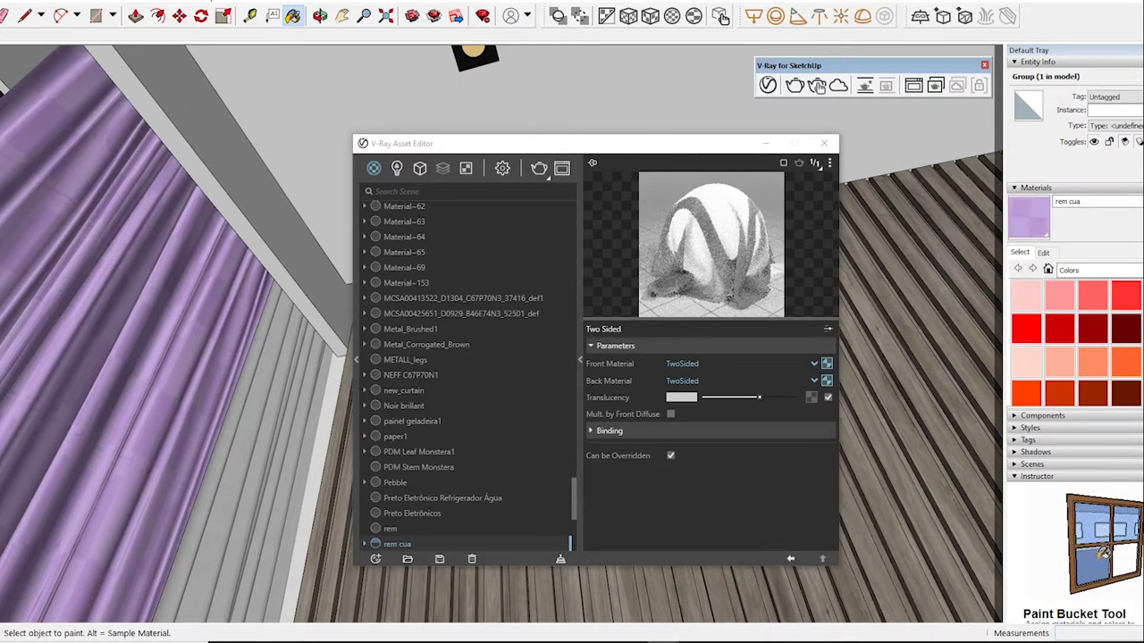
Sample the magenta Color K04 and expand its Reflection settings (glossiness 0.75, Fresnel on).
middle_drag(268, 358, 268, 411)
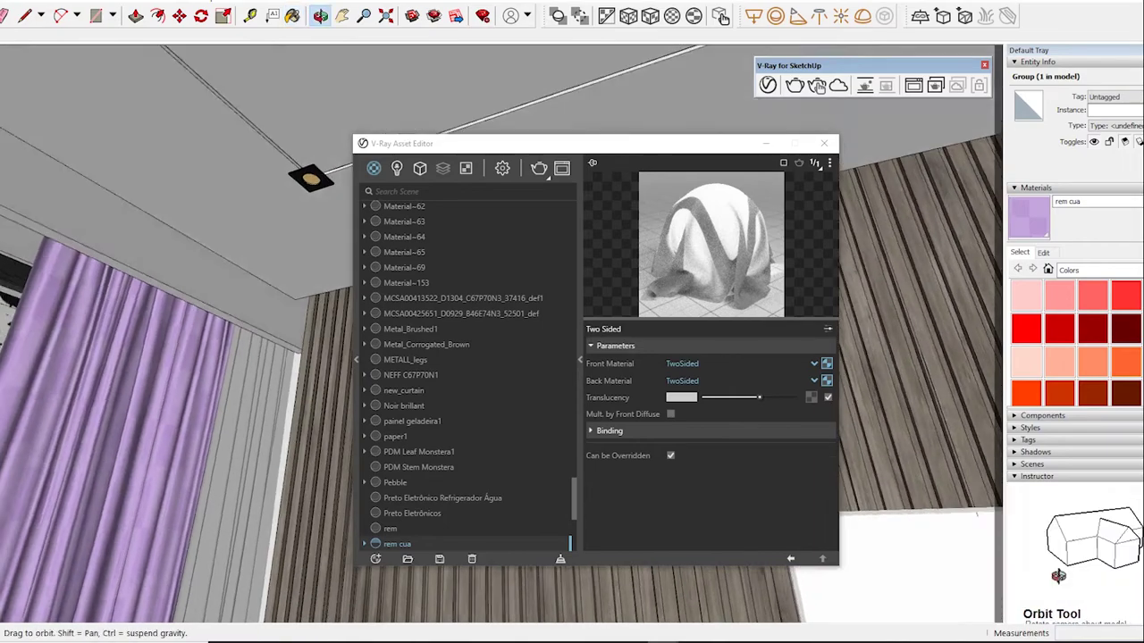
mouse_move(571, 357)
middle_down()
mouse_move(571, 321)
mouse_move(554, 322)
mouse_move(572, 304)
mouse_move(626, 348)
mouse_move(616, 357)
mouse_move(625, 353)
mouse_move(590, 340)
mouse_move(580, 385)
mouse_move(590, 349)
mouse_move(581, 376)
mouse_move(589, 348)
mouse_move(599, 358)
mouse_move(590, 376)
mouse_move(590, 349)
mouse_move(599, 367)
mouse_move(589, 348)
mouse_move(589, 366)
mouse_move(589, 353)
mouse_move(576, 359)
middle_up()
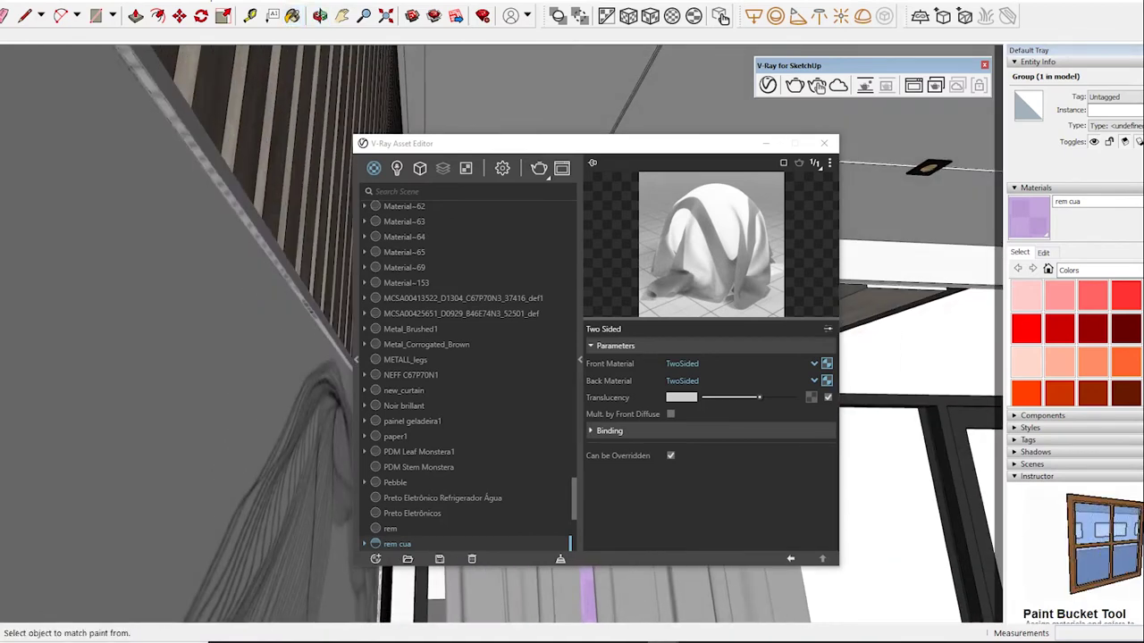
alt+click(585, 594)
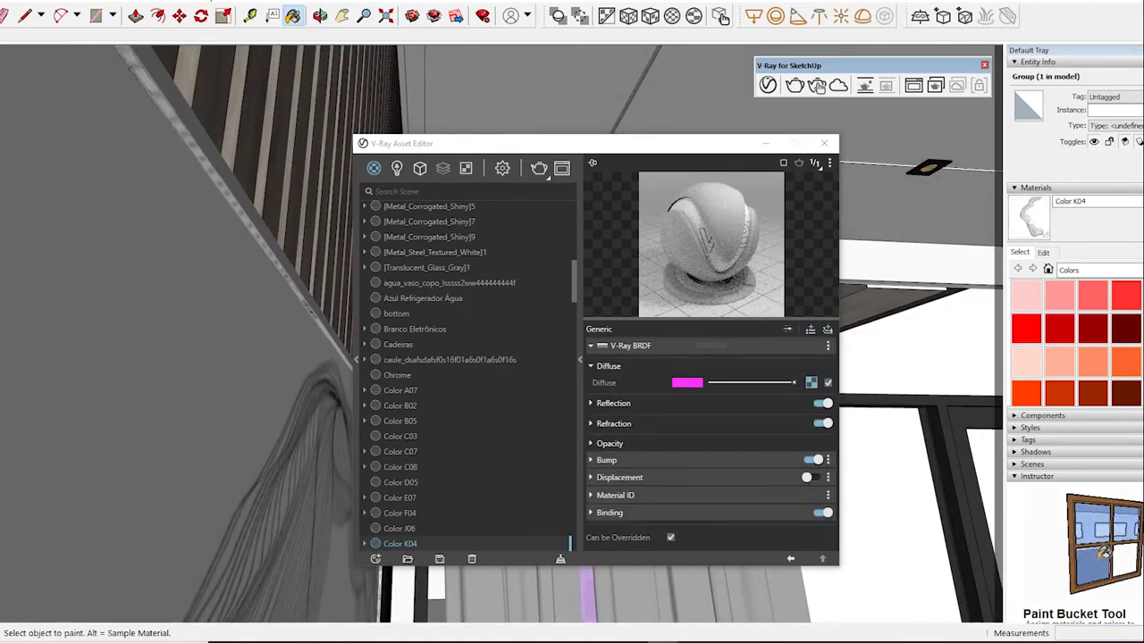
click(613, 403)
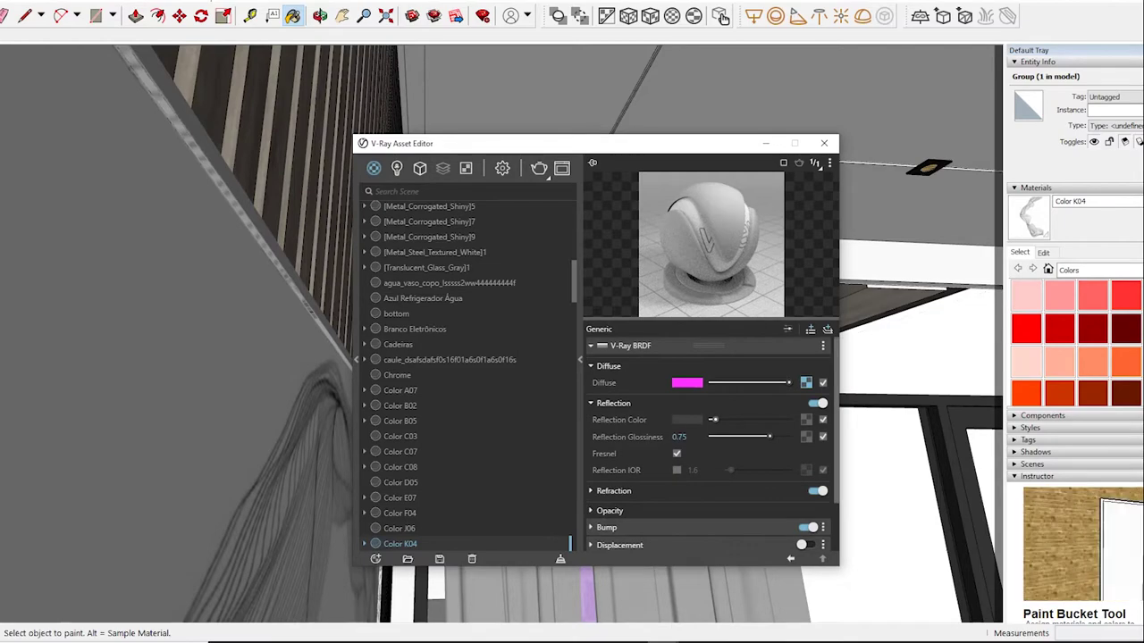
mouse_move(385, 346)
middle_down()
mouse_move(268, 357)
mouse_move(815, 85)
middle_up()
mouse_move(375, 536)
middle_down()
mouse_move(357, 581)
mouse_move(759, 611)
middle_up()
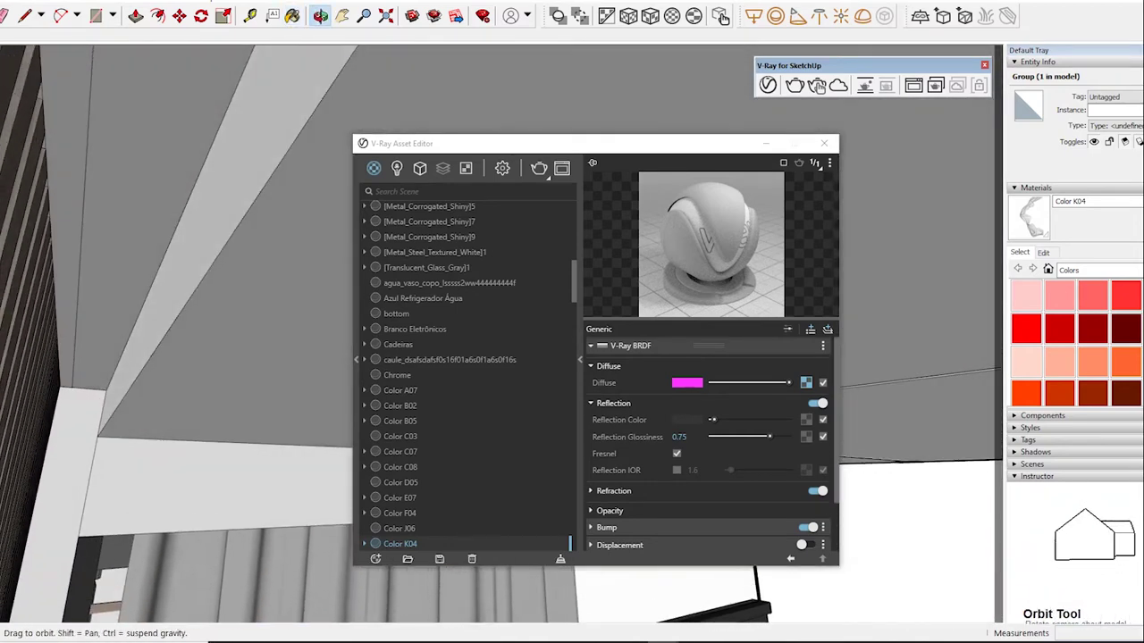
key(space)
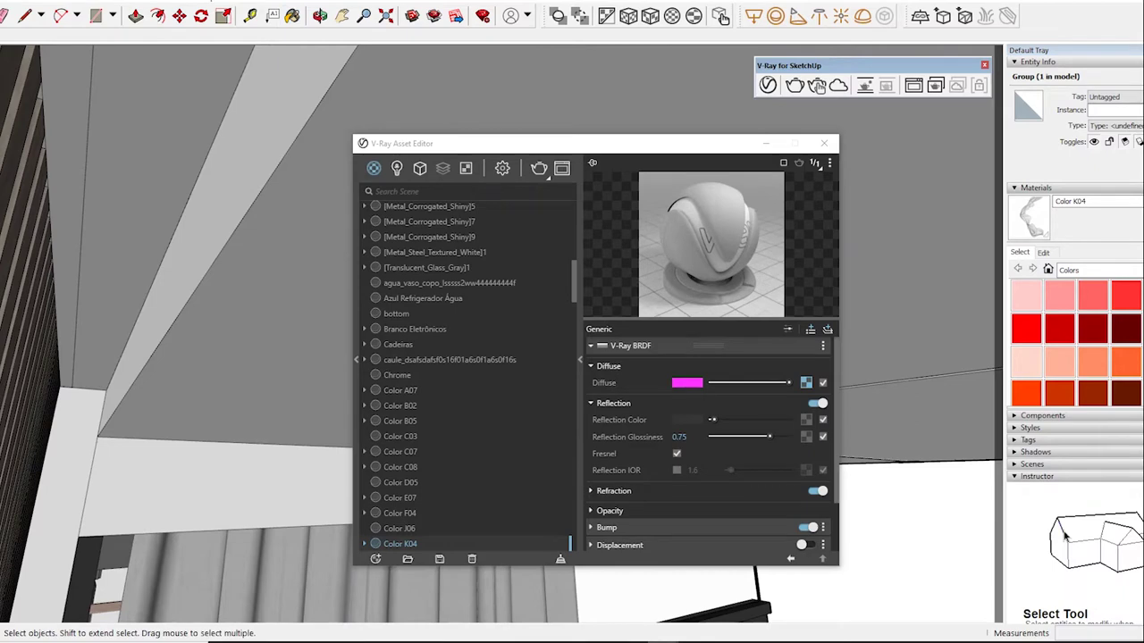
Set Rectangle Light#1's intensity to 170, then check Rectangle Light and SunLight settings.
click(79, 224)
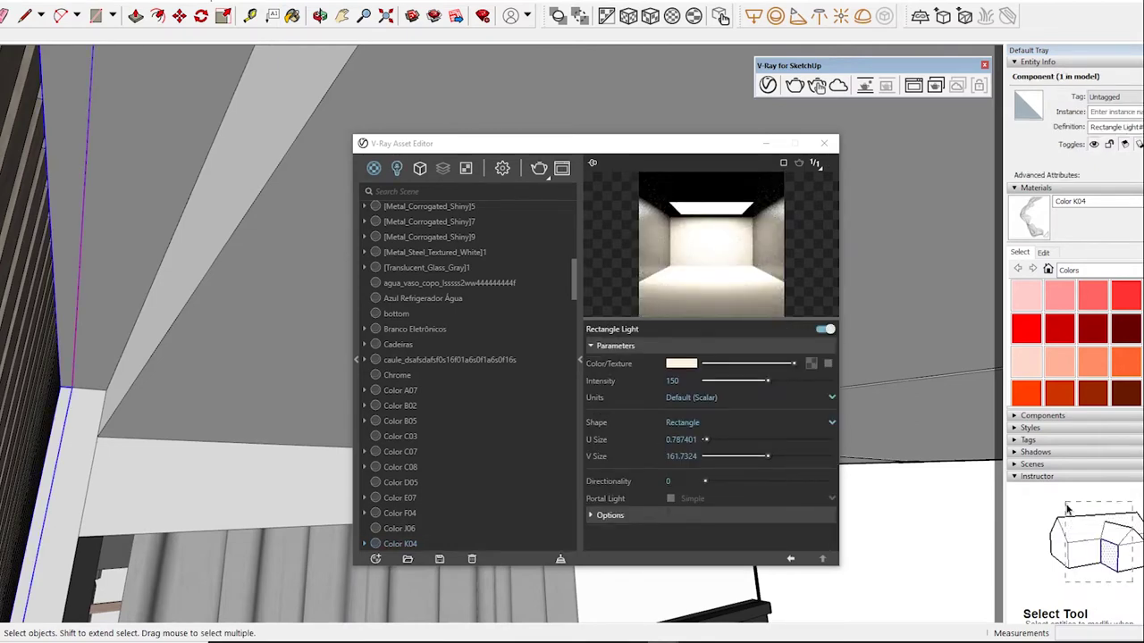
click(397, 168)
text(170)
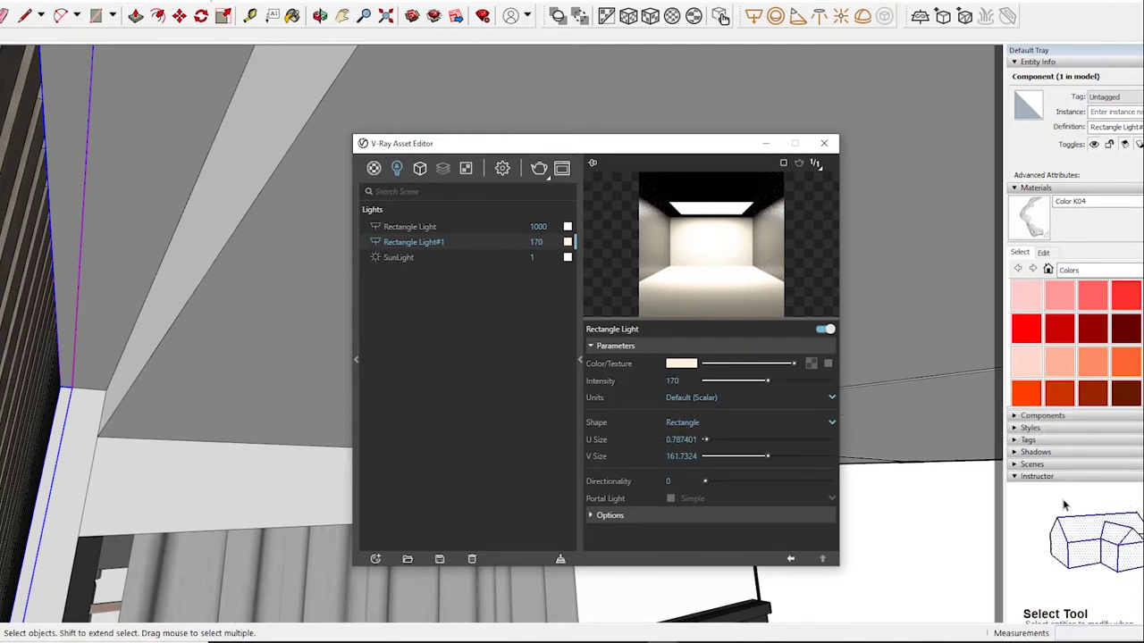
key(Up)
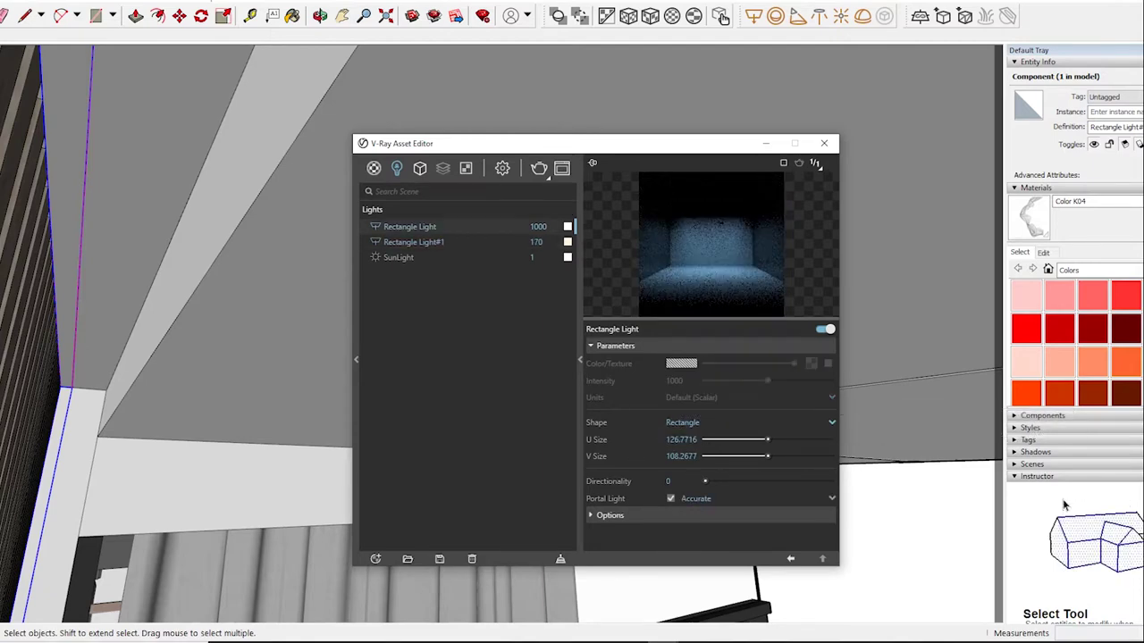
key(Down)
key(Down)
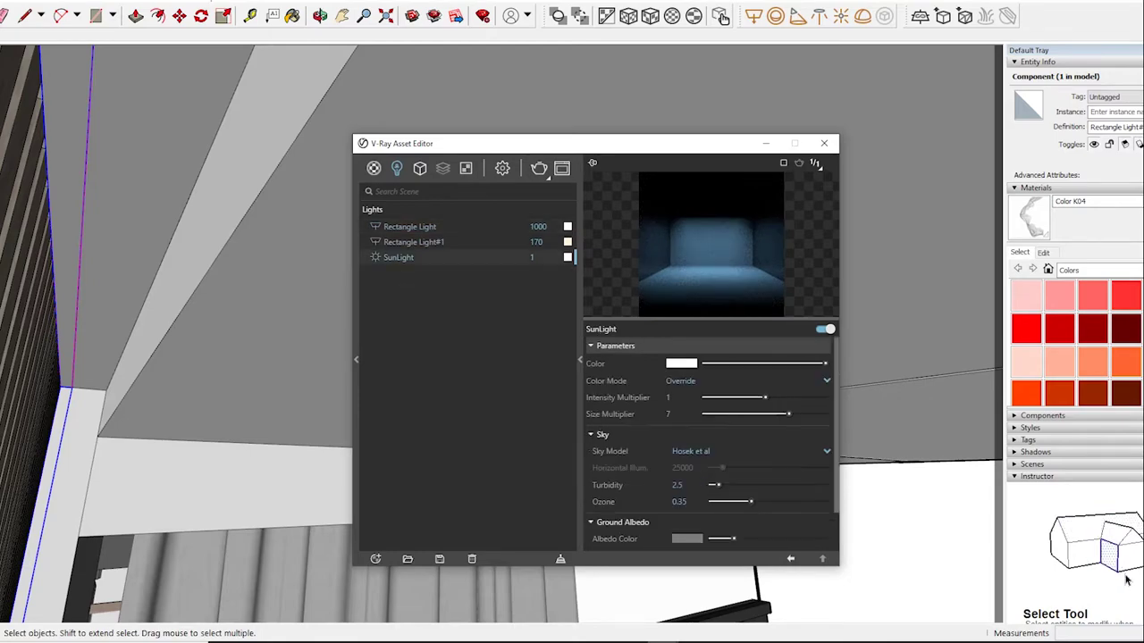
mouse_move(625, 447)
middle_down()
mouse_move(679, 376)
mouse_move(818, 87)
middle_up()
middle_drag(179, 357, 393, 304)
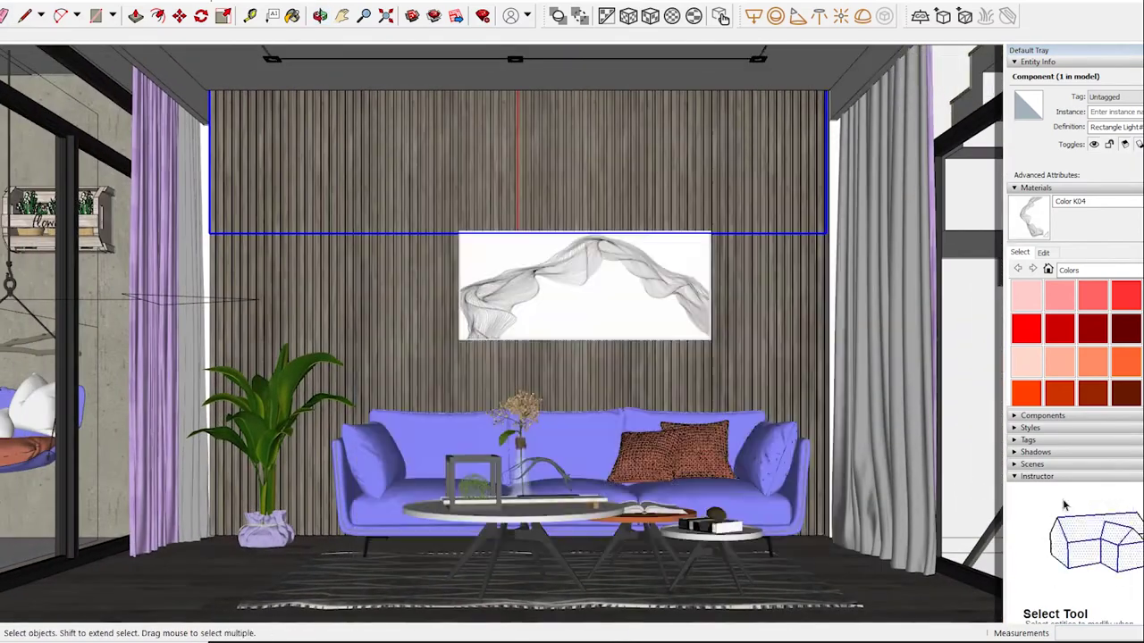
Orbit and zoom from the sofa wall to frame the staircase and kitchen counter.
mouse_move(572, 357)
middle_down()
mouse_move(393, 358)
mouse_move(500, 358)
mouse_move(339, 321)
mouse_move(518, 357)
mouse_move(375, 330)
mouse_move(518, 349)
mouse_move(464, 340)
middle_up()
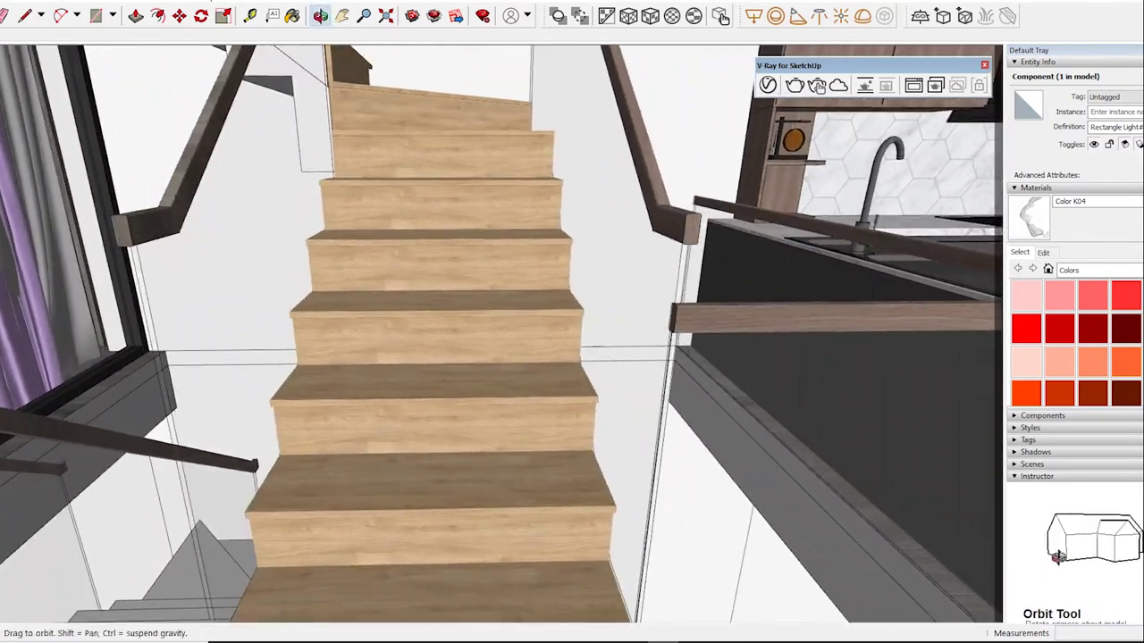
scroll(571, 358, down, 2)
middle_drag(536, 357, 455, 338)
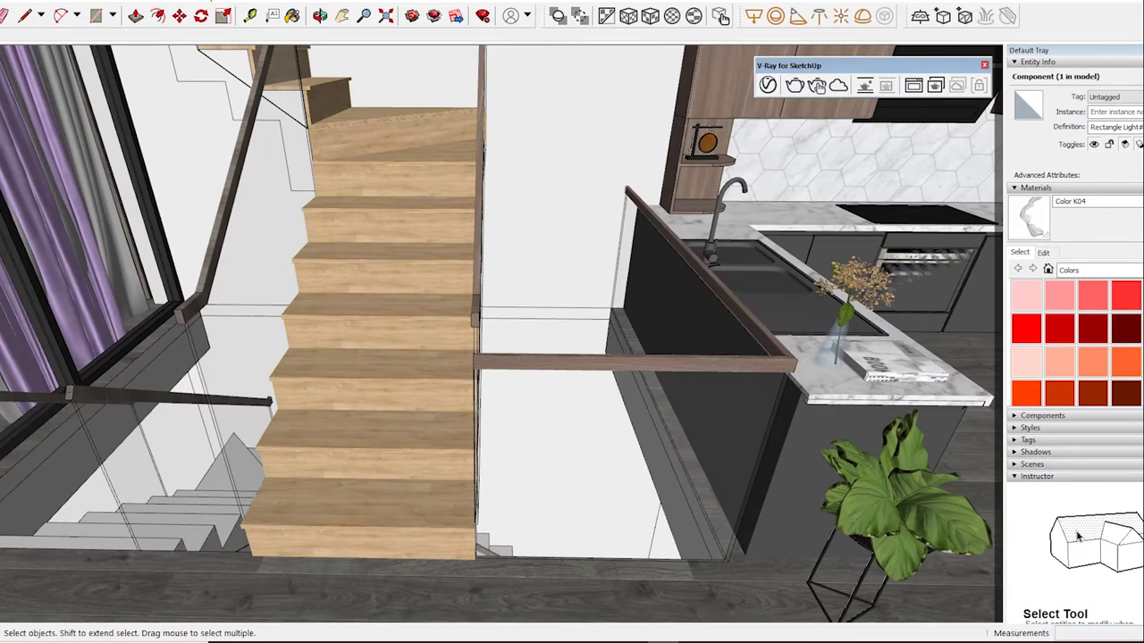
click(768, 85)
Sample the Color E07 material and darken its reflection colour slightly.
drag(447, 143, 645, 116)
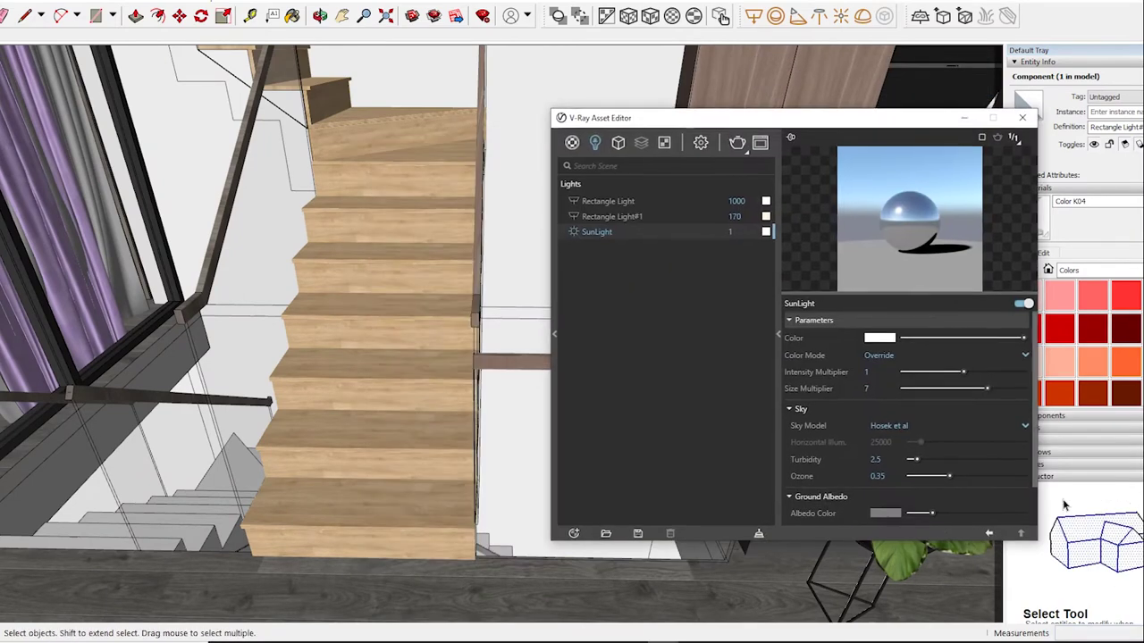
click(573, 141)
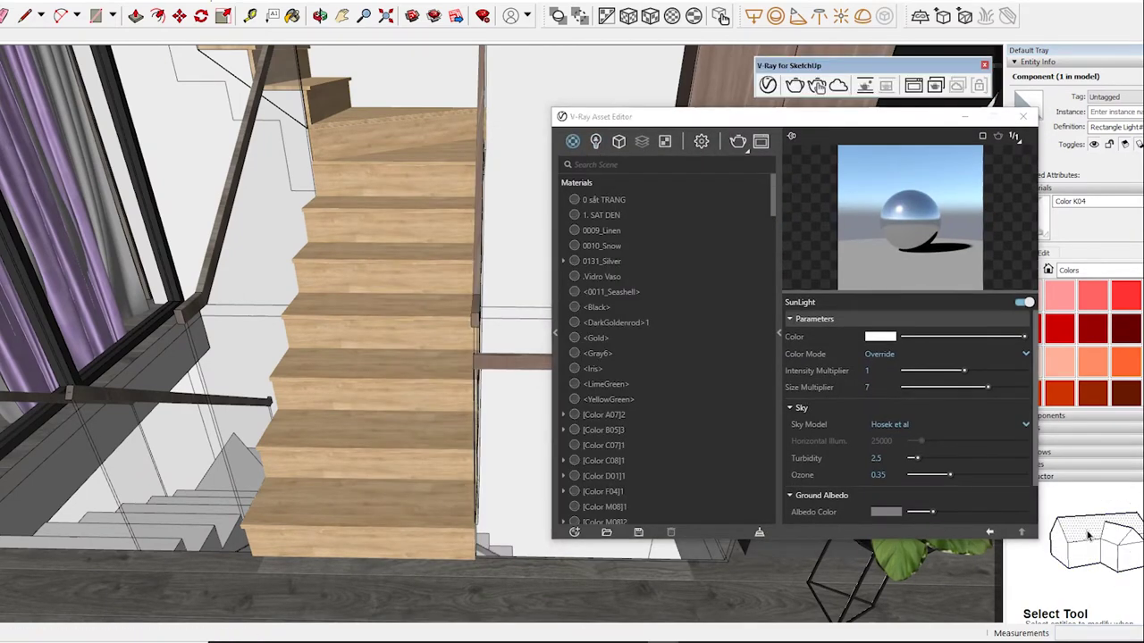
click(598, 516)
click(812, 377)
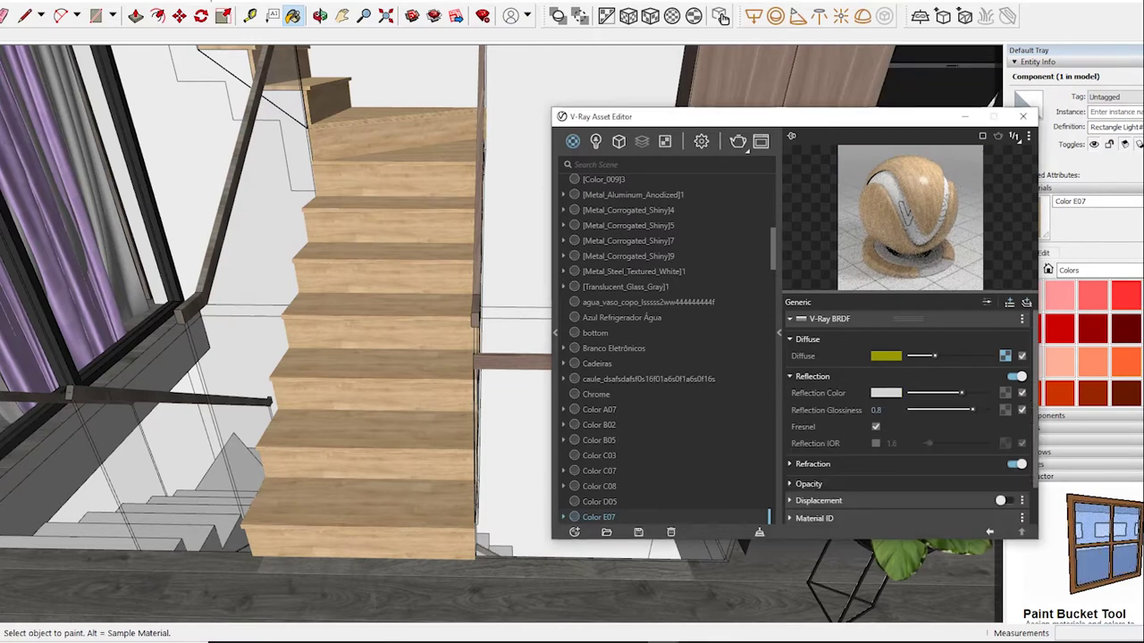
drag(960, 393, 976, 410)
Sample the red Color A07 material and darken its reflection colour slightly too.
click(1058, 329)
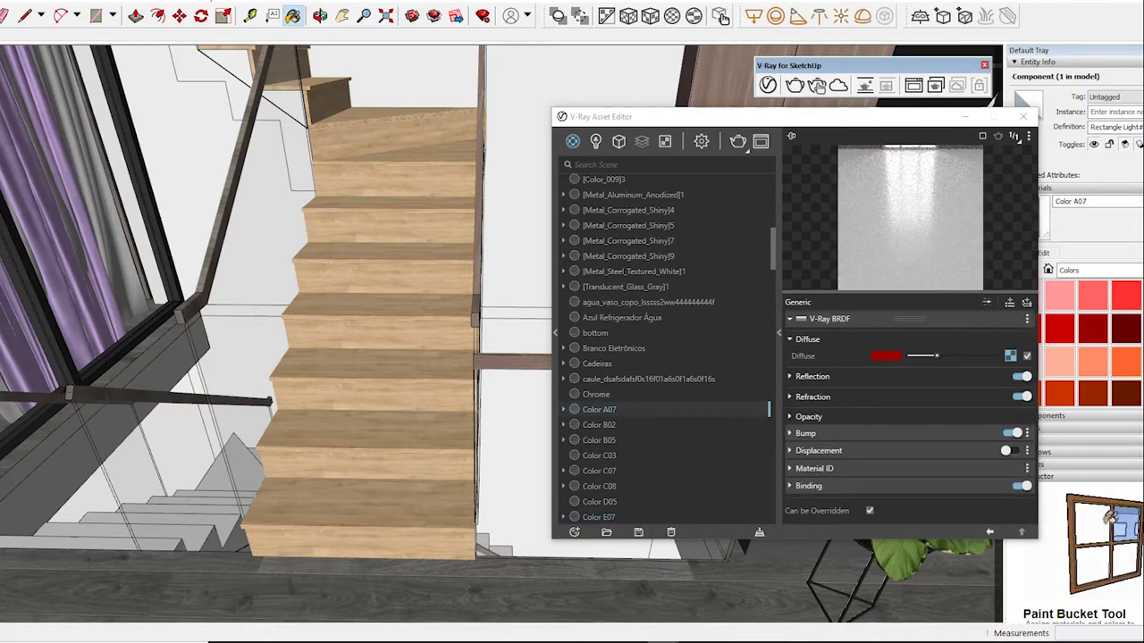
click(812, 376)
drag(987, 393, 977, 394)
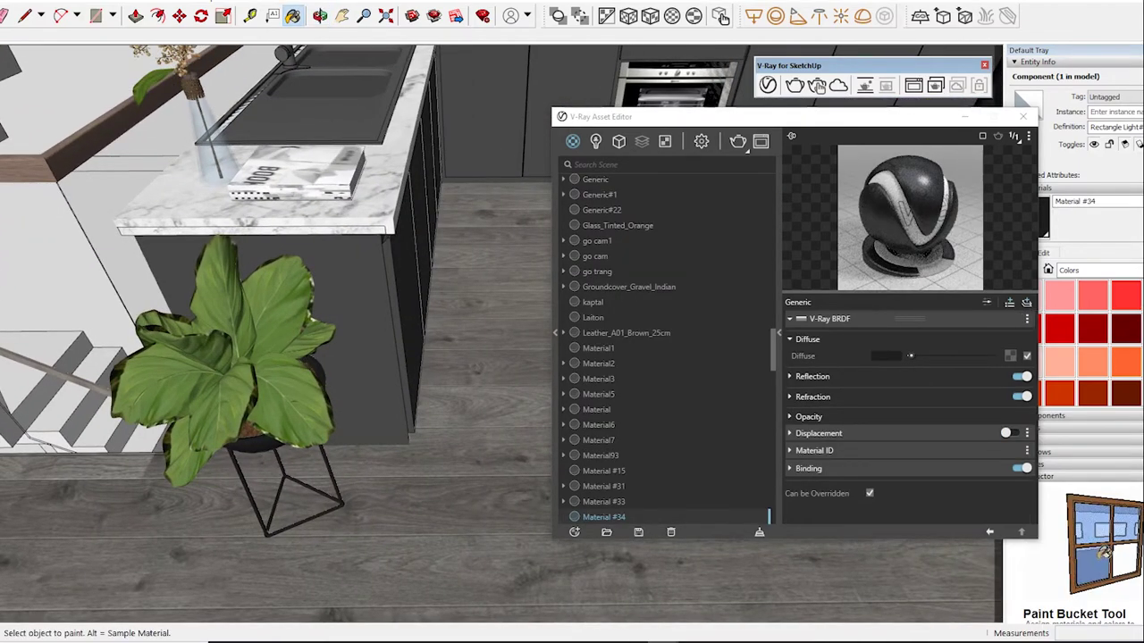
Brighten Material #34's reflection colour slightly and lower the leaf material's reflection glossiness to 0.65.
click(790, 376)
drag(934, 394, 937, 393)
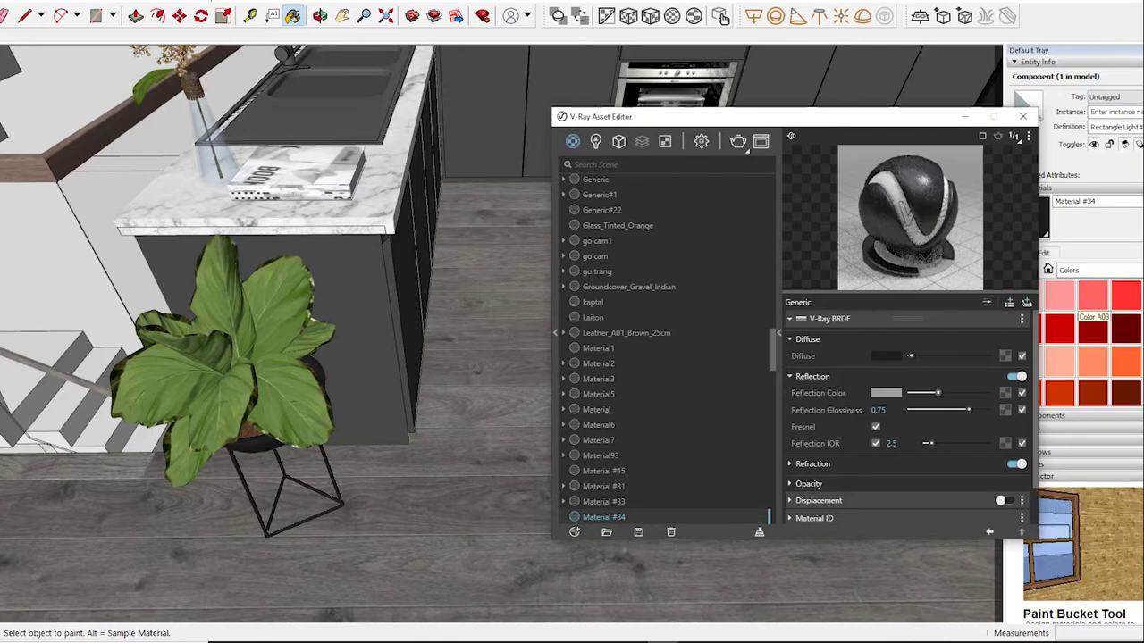
key(alt)
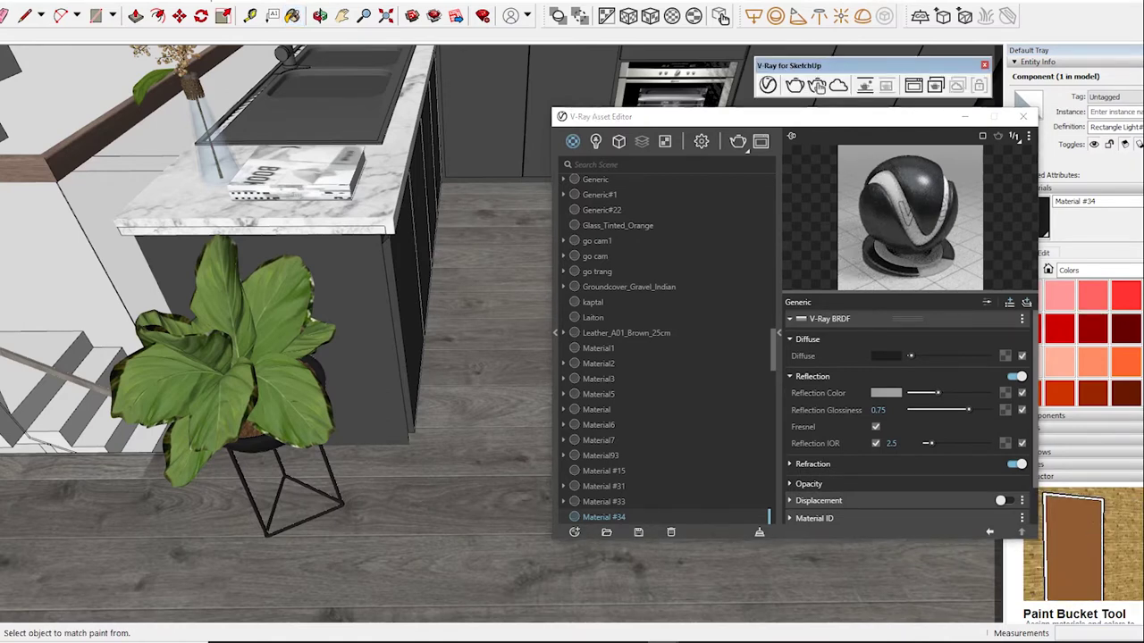
alt+click(224, 349)
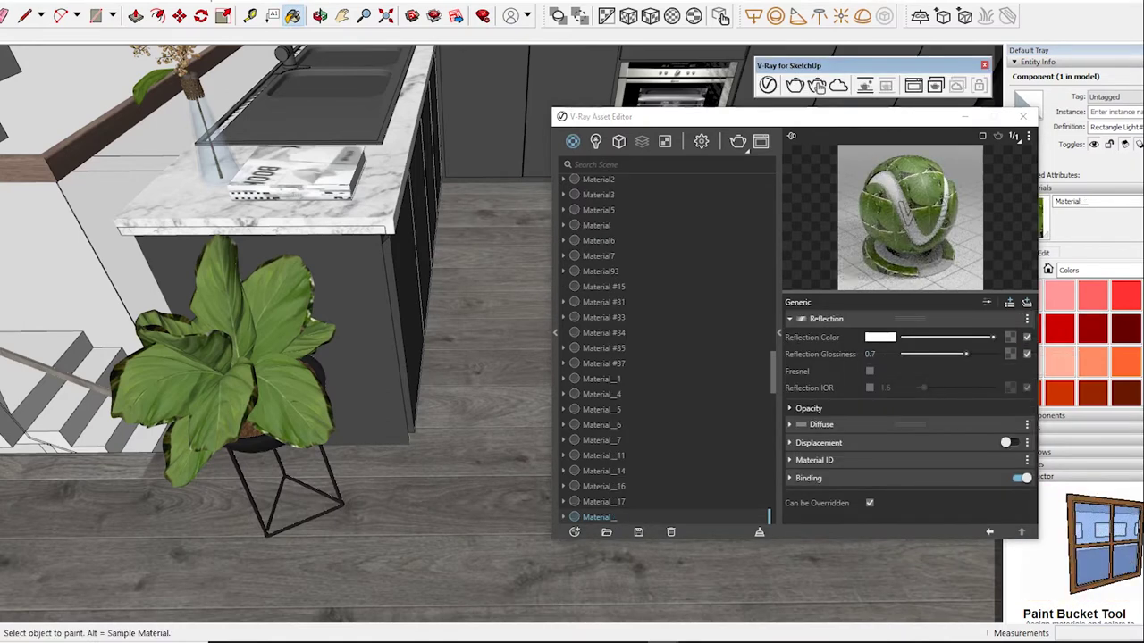
drag(992, 337, 987, 337)
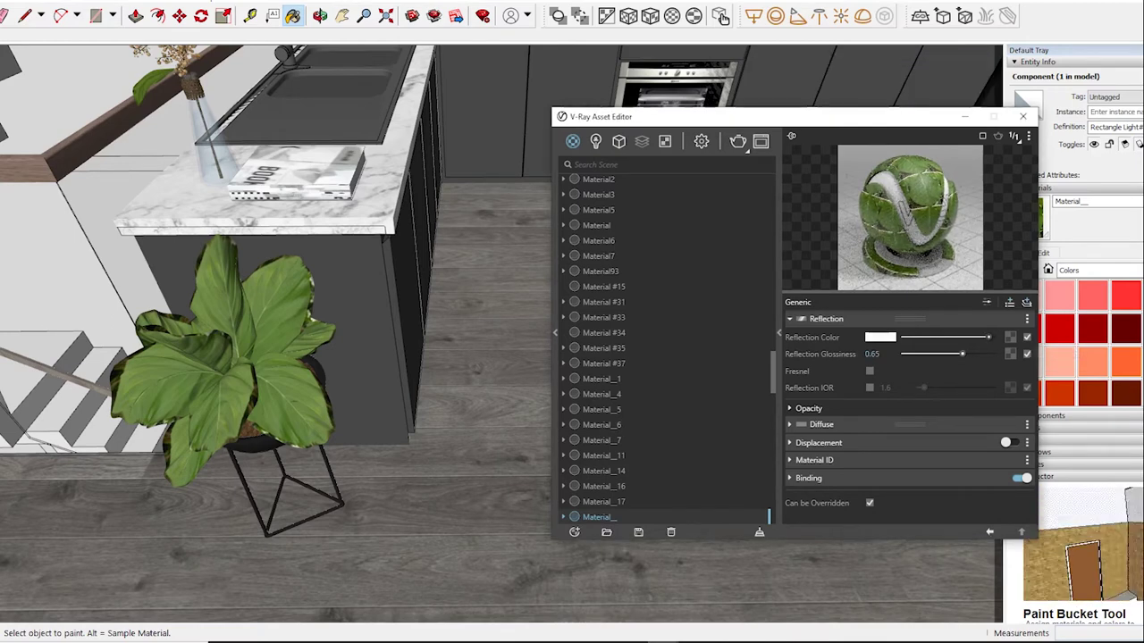
Sample the marble countertop material Generic1 and review its reflection settings.
click(815, 84)
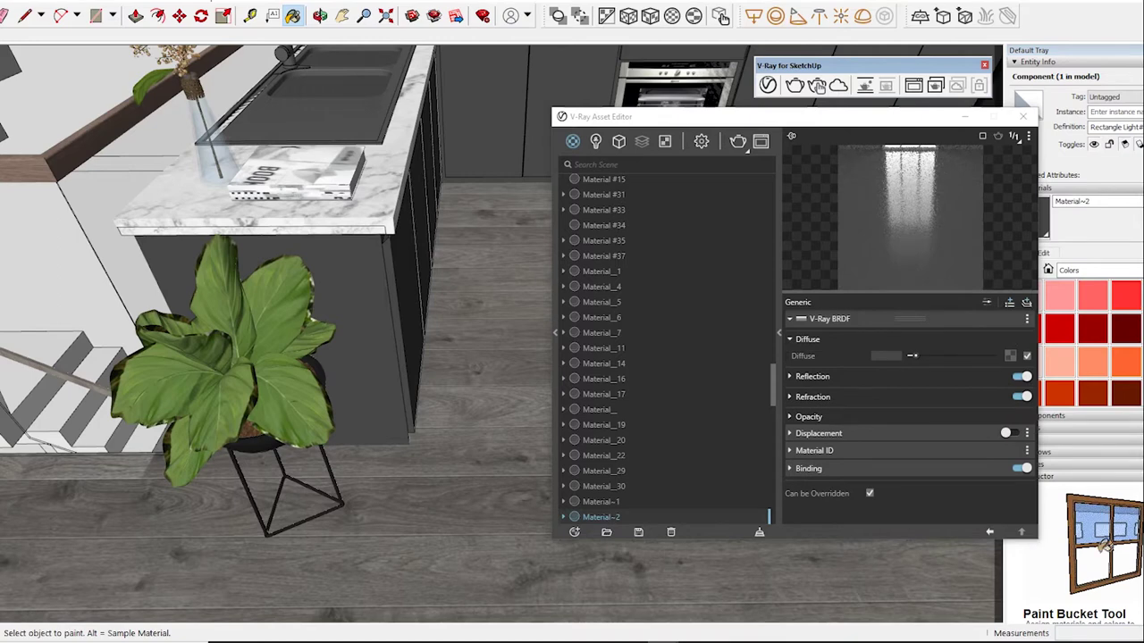
click(790, 376)
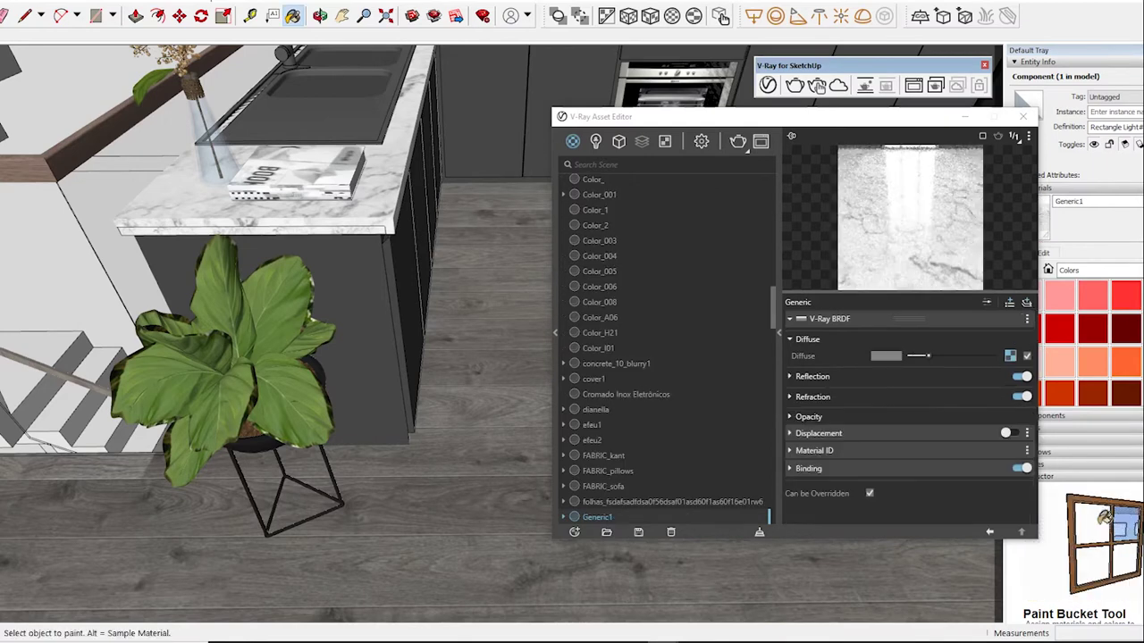
click(789, 377)
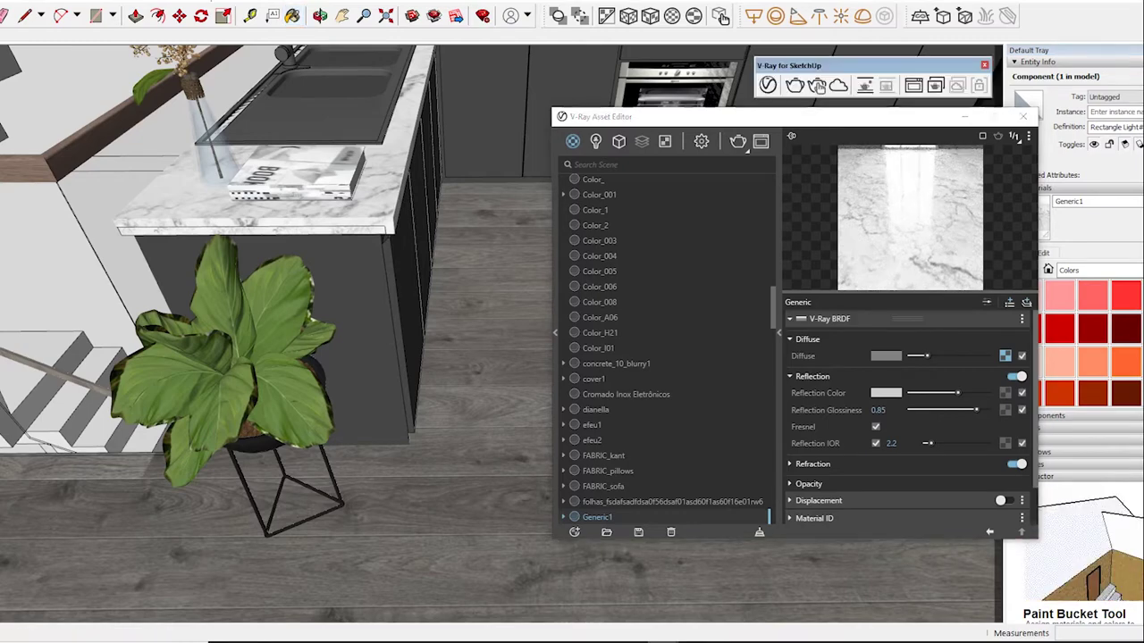
middle_drag(295, 268, 352, 237)
Sample the grey cabinet material [Color B05]3 and reduce its reflection glossiness to 0.85.
right_click(352, 238)
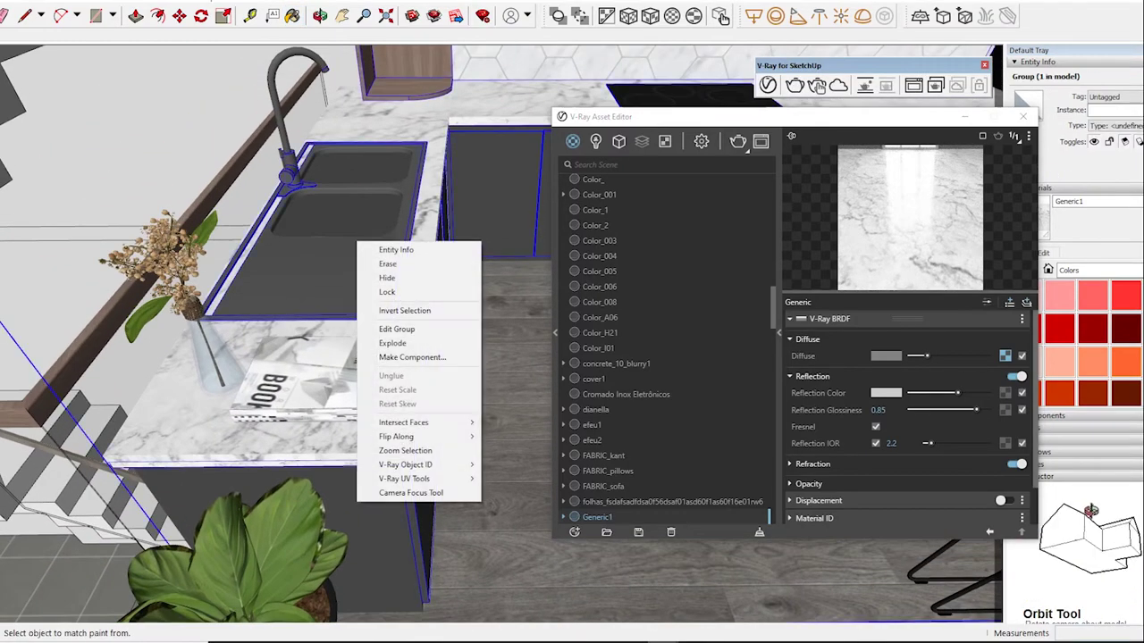
key(Escape)
middle_drag(500, 357, 357, 349)
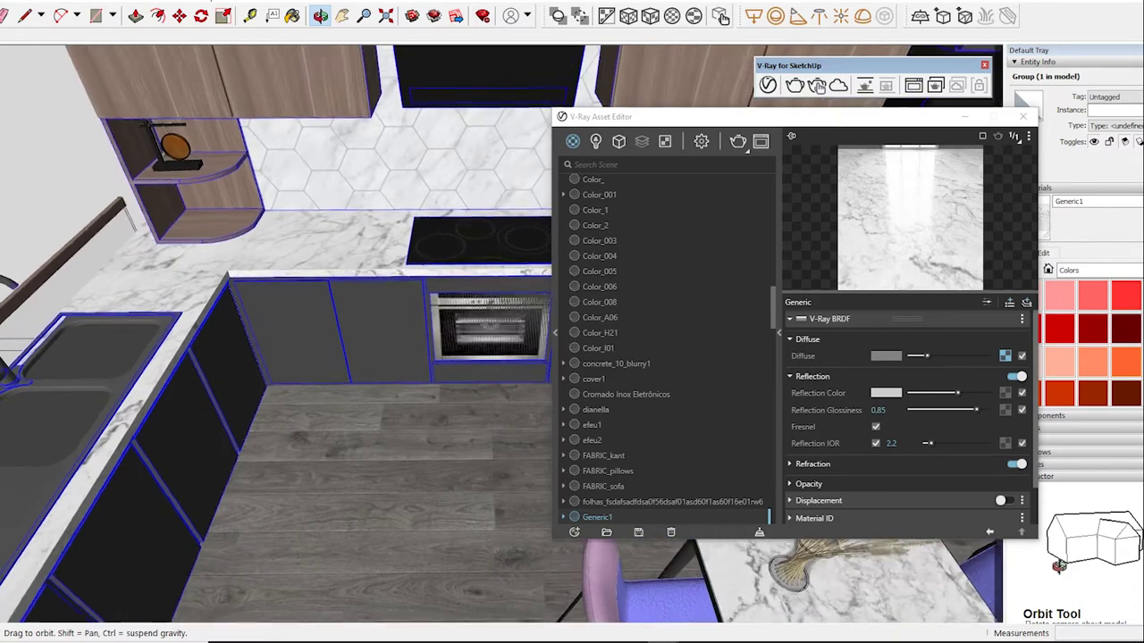
scroll(349, 179, up, 3)
key(b)
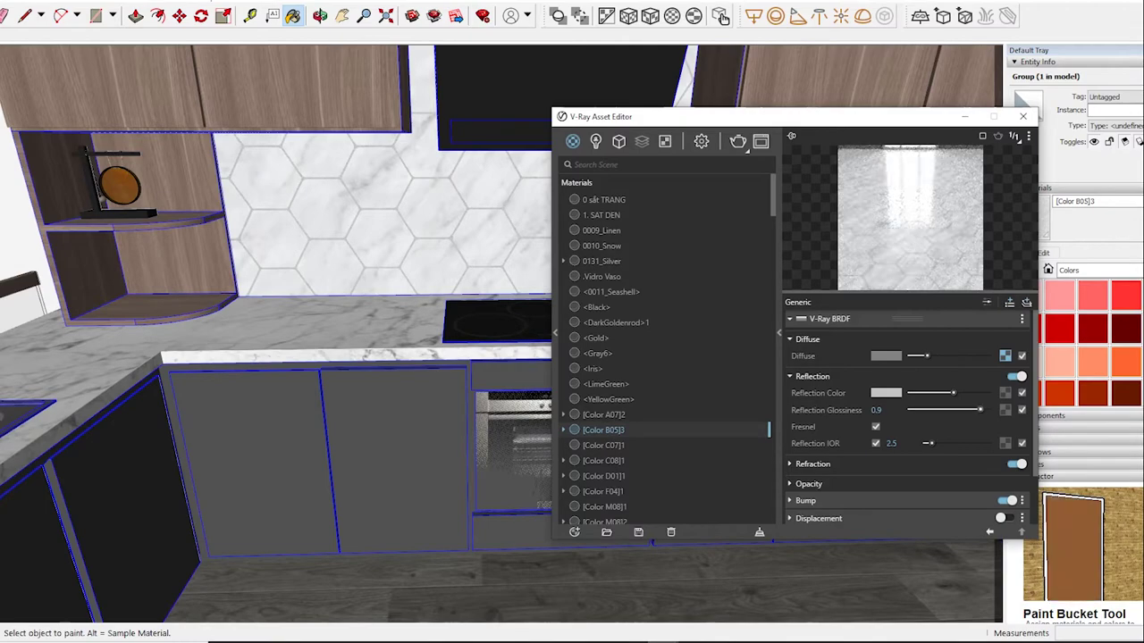
text(0.85)
Orbit to a new angle of the wall cabinets and load the go cam1 material.
middle_drag(358, 402, 224, 294)
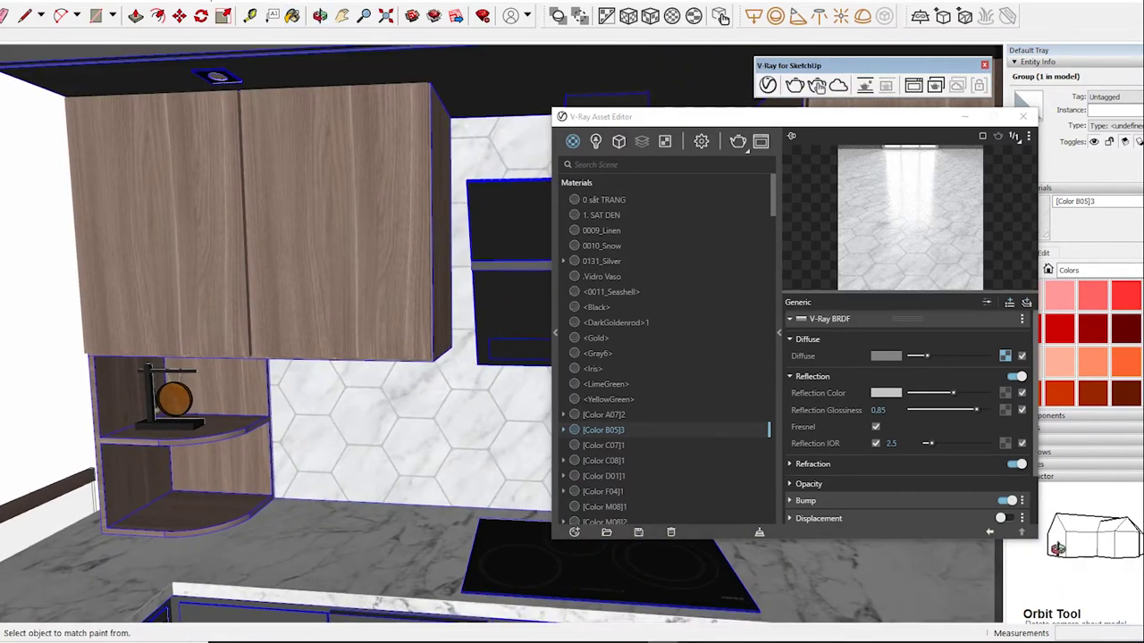
alt+click(259, 223)
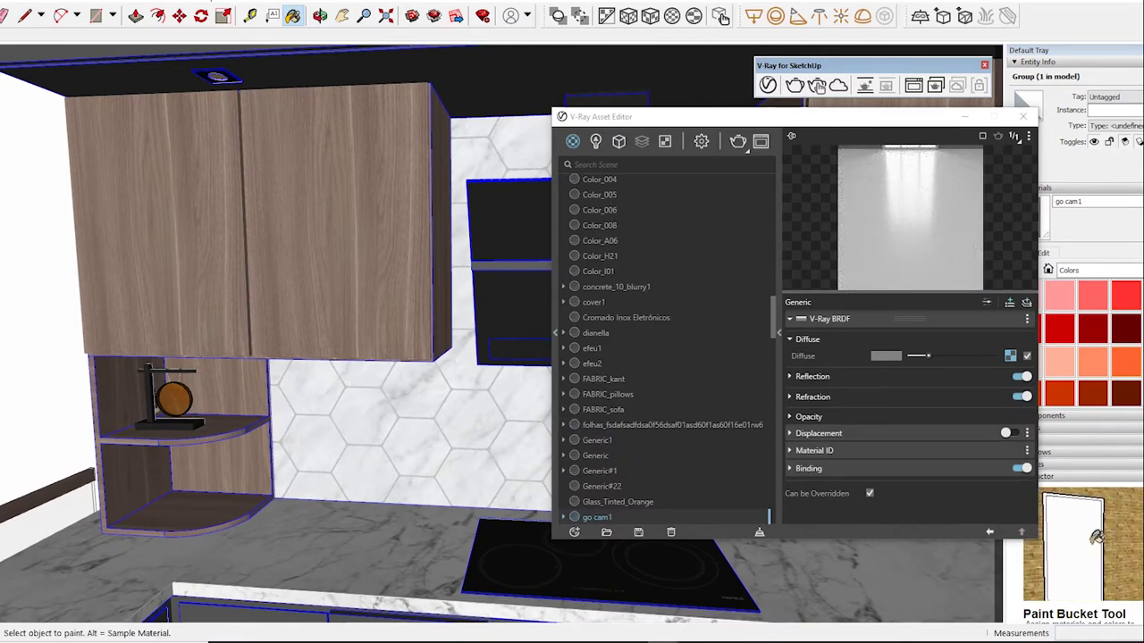
key(b)
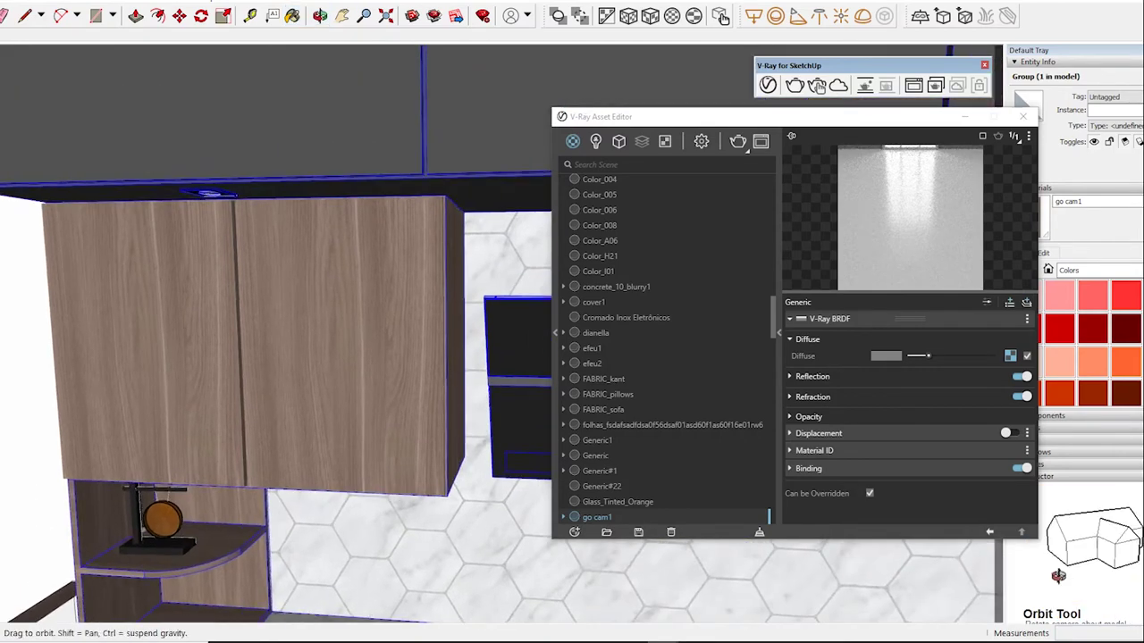
middle_drag(223, 268, 248, 147)
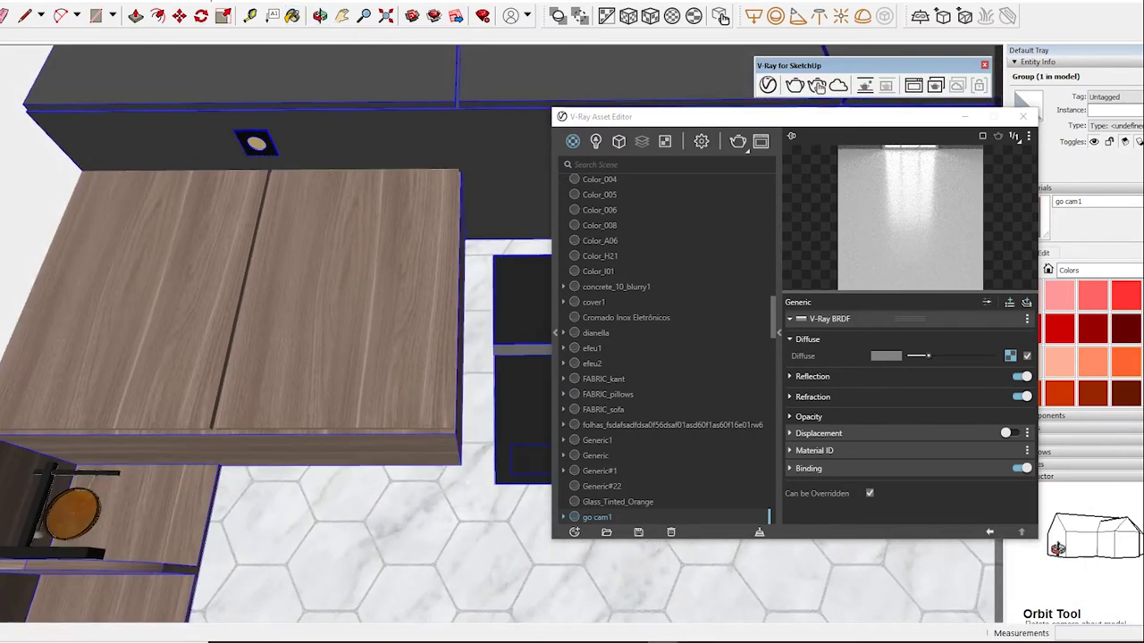
Load the ceiling downlight's emissive Color C03 (intensity 280), then orbit across the kitchen.
alt+click(249, 143)
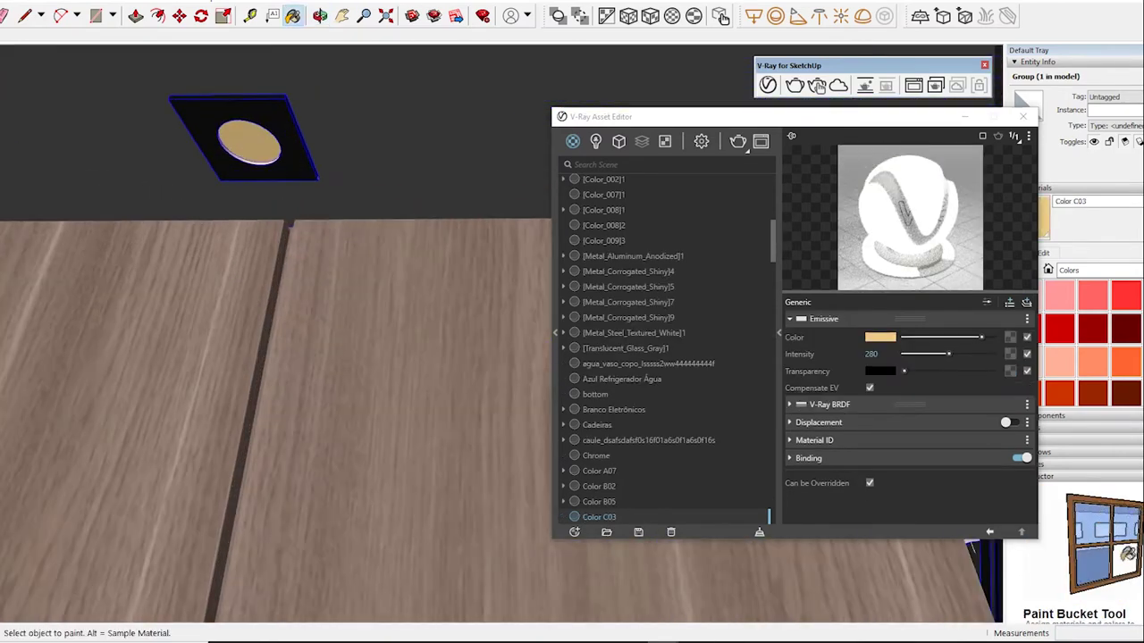
scroll(288, 223, down, 3)
mouse_move(288, 223)
middle_down()
mouse_move(208, 472)
mouse_move(208, 265)
middle_up()
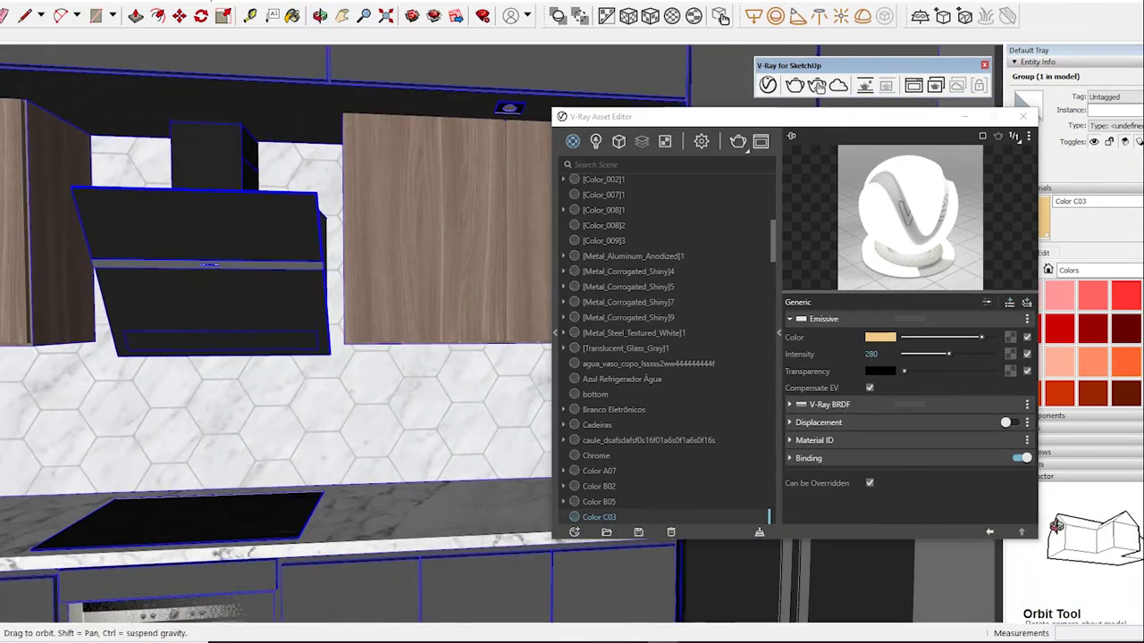
scroll(208, 264, down, 2)
mouse_move(209, 264)
middle_down()
mouse_move(447, 268)
mouse_move(375, 268)
mouse_move(224, 326)
middle_up()
scroll(447, 268, up, 3)
Sample the pink chair's Material #35 and raise its reflection glossiness to 0.35.
alt+click(348, 294)
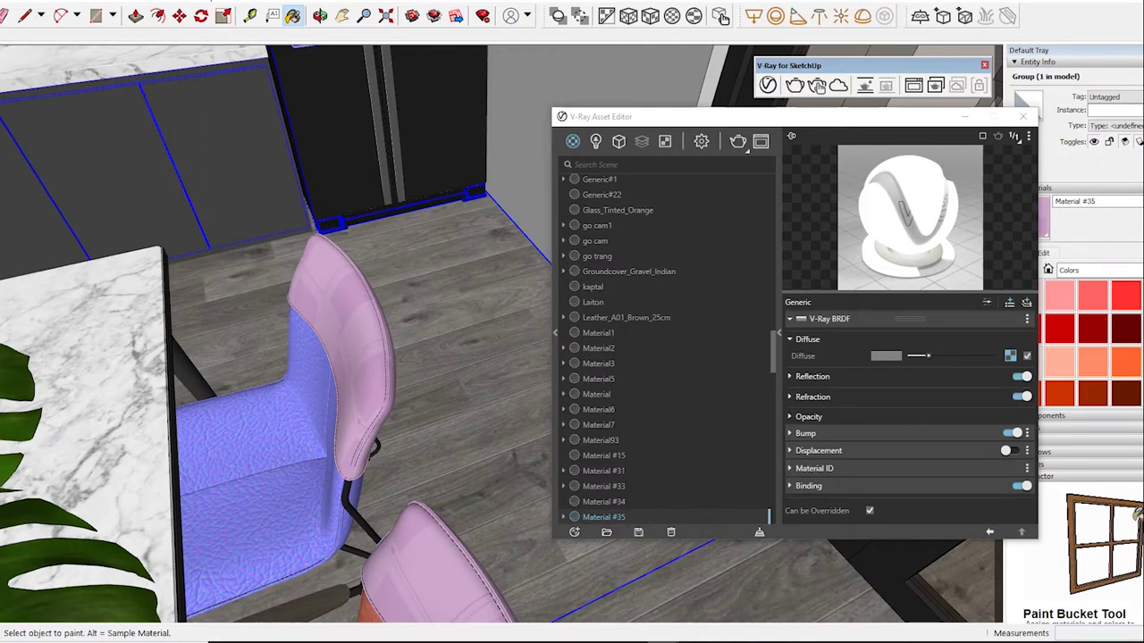
click(812, 376)
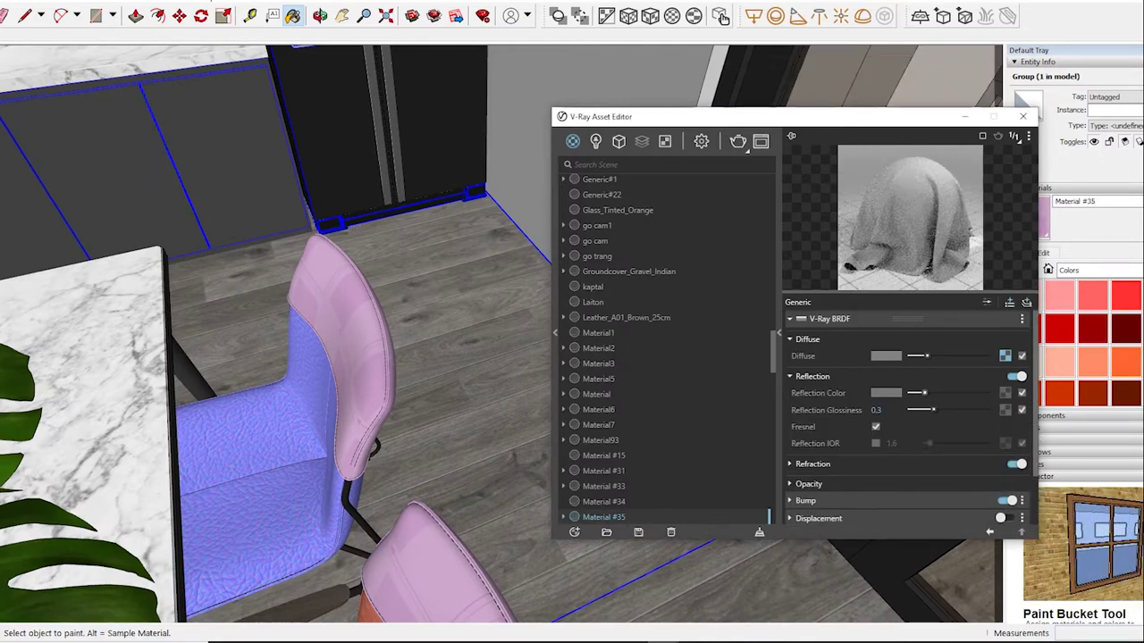
drag(923, 394, 928, 393)
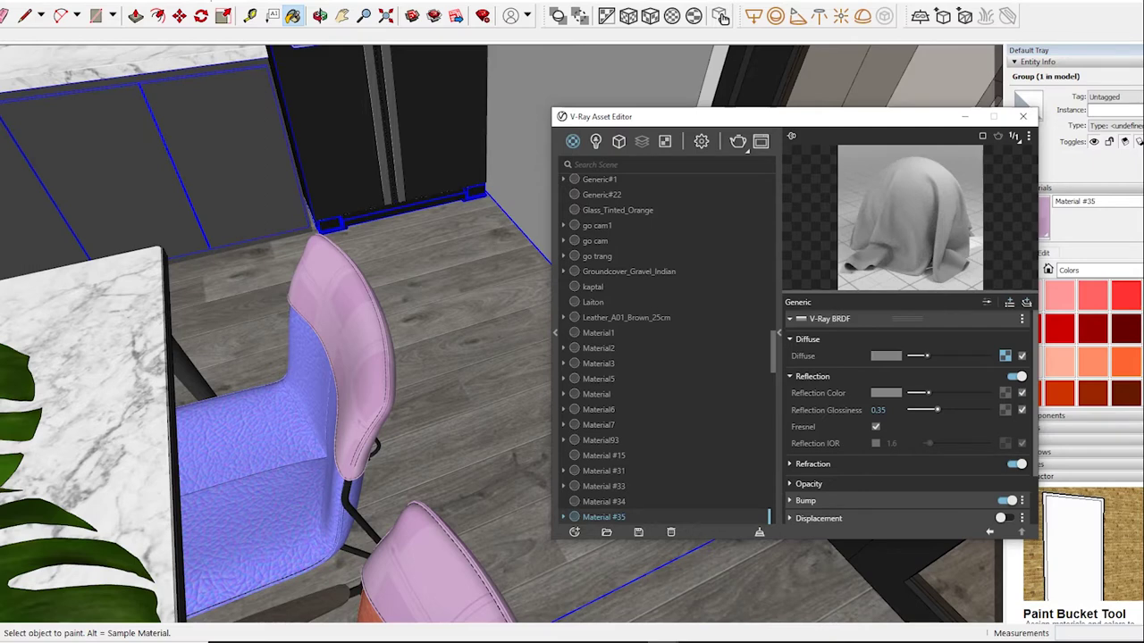
Sample and inspect FABRIC_sofa, FABRIC_pillows, the floor's Material #31 and Material~33.
key(alt)
alt+click(268, 411)
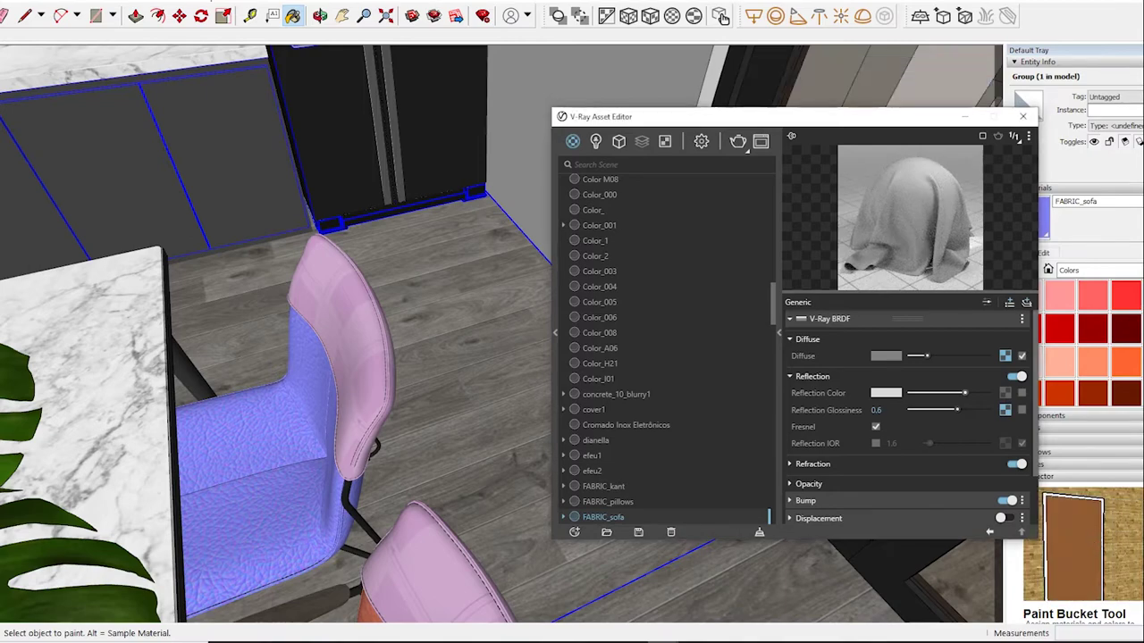
middle_drag(501, 322, 464, 317)
middle_drag(358, 340, 420, 322)
scroll(357, 339, up, 3)
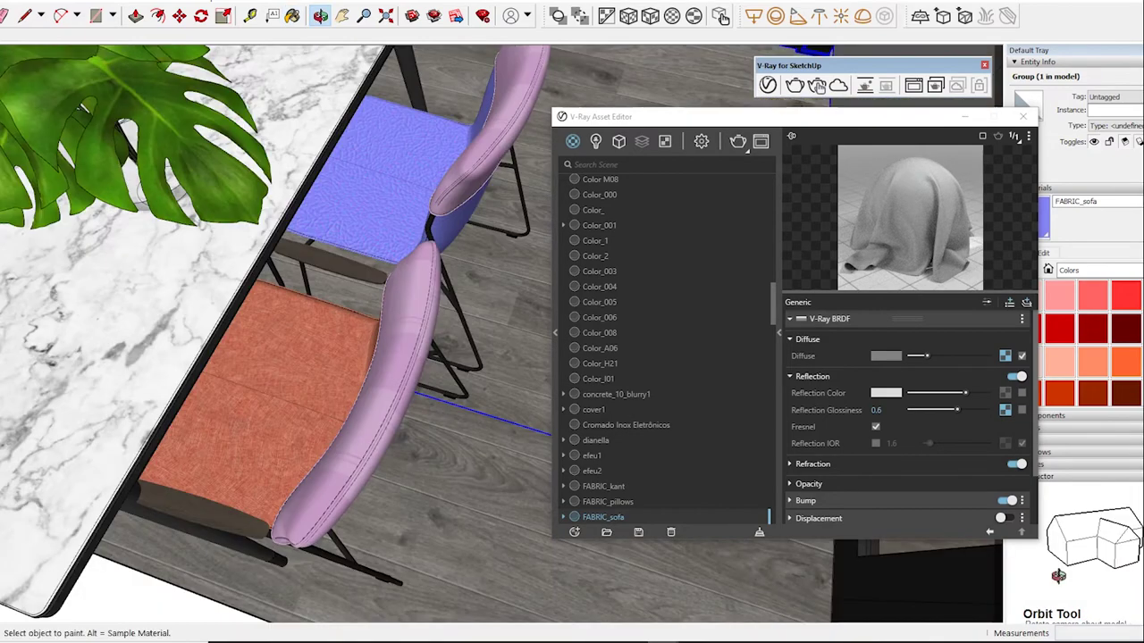
click(608, 501)
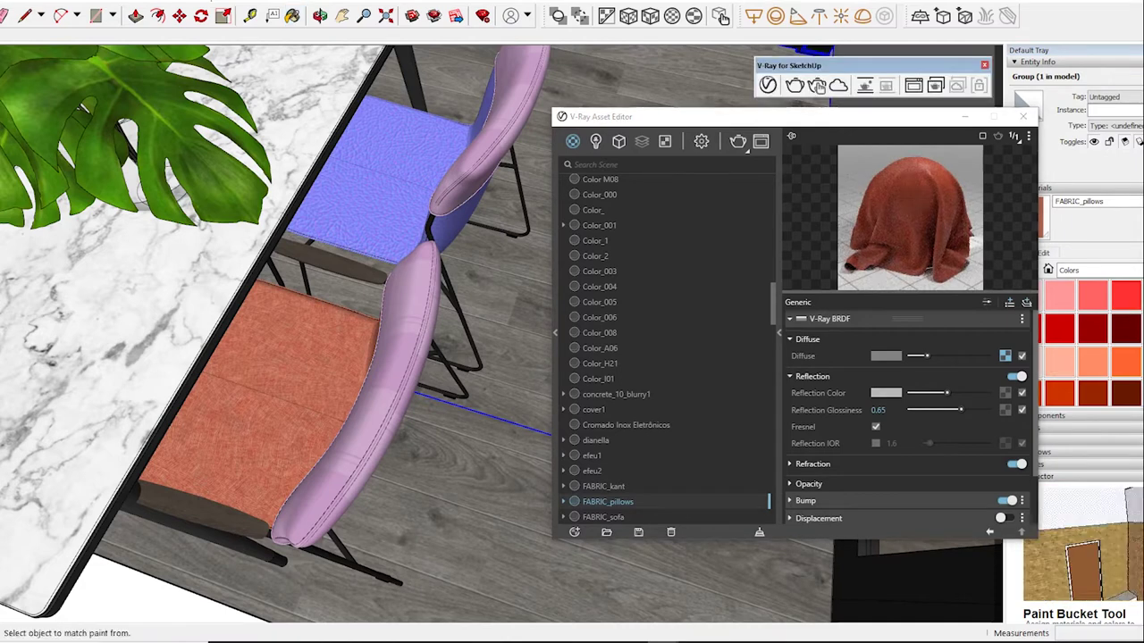
alt+click(893, 581)
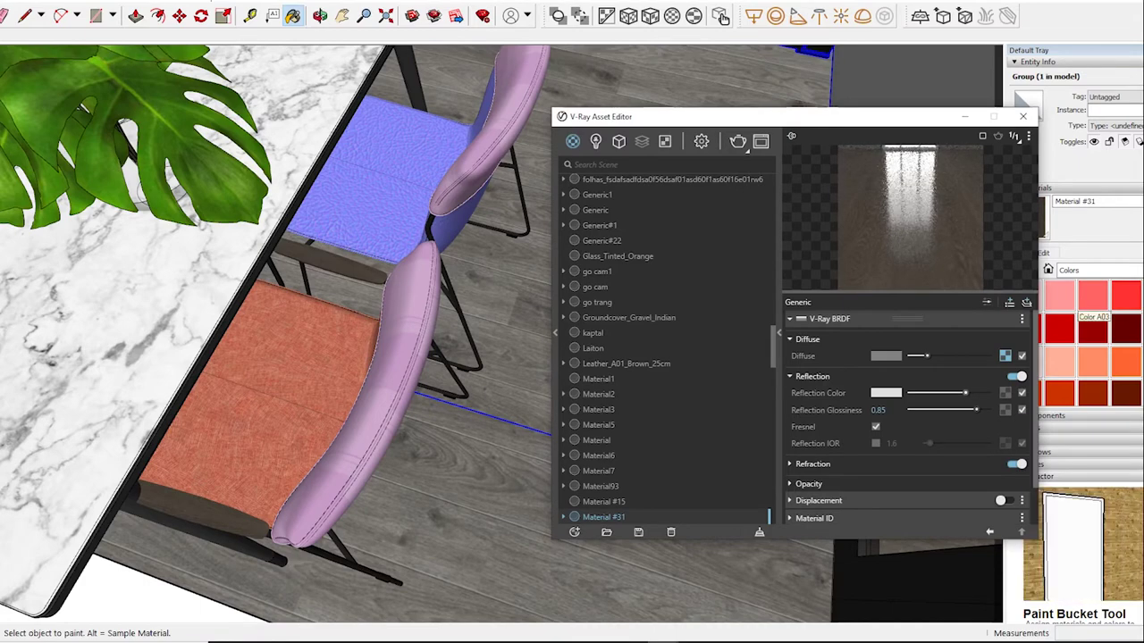
key(alt)
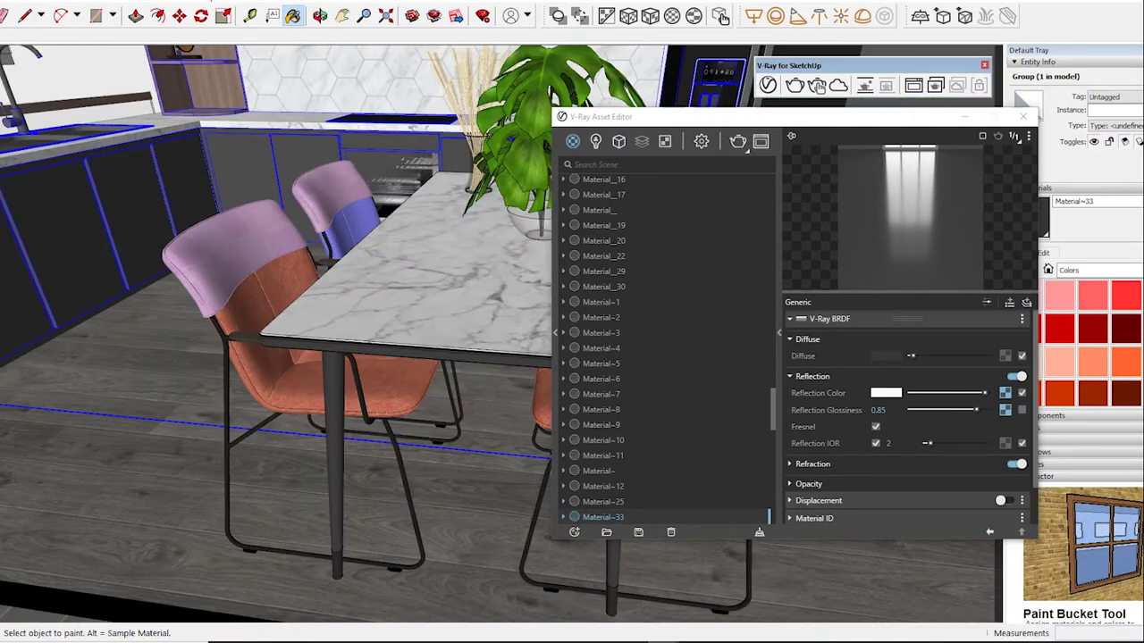
key(space)
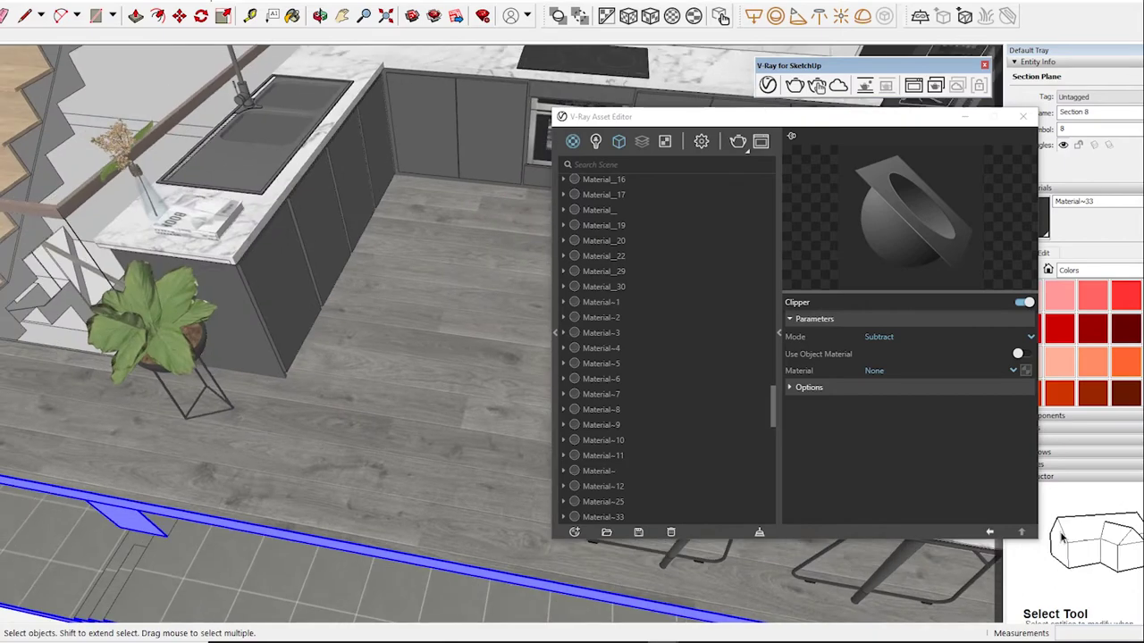
Orbit around the kitchen counter and sample the sink's Color M06 material.
middle_drag(357, 357, 268, 339)
middle_drag(358, 358, 312, 348)
click(331, 242)
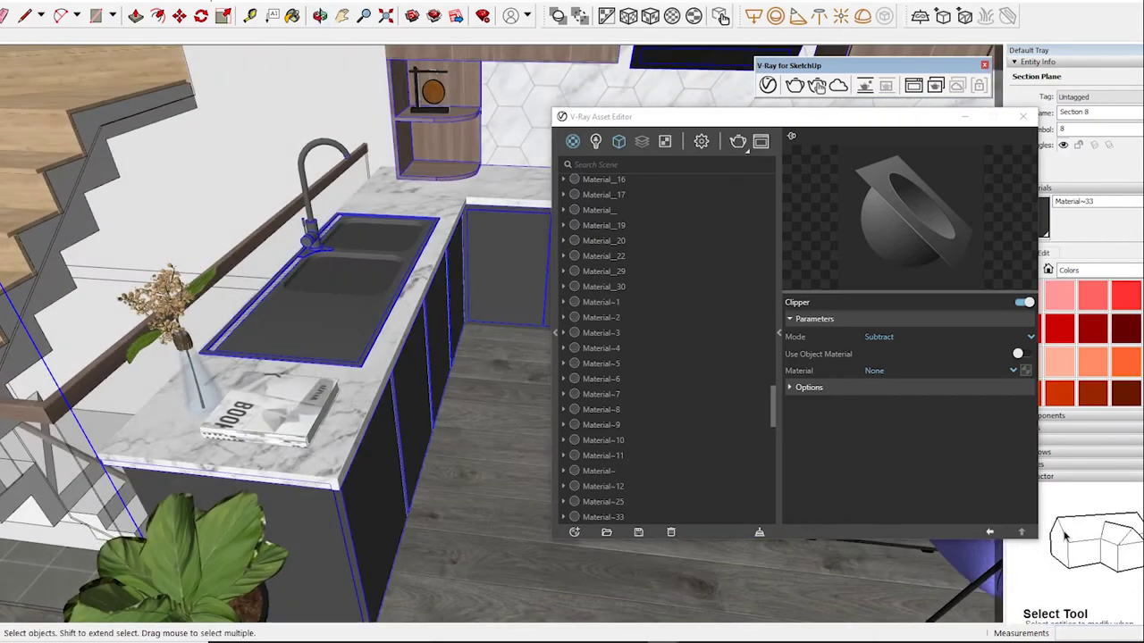
middle_drag(331, 243, 295, 250)
mouse_move(277, 358)
middle_down()
mouse_move(223, 349)
mouse_move(322, 340)
middle_up()
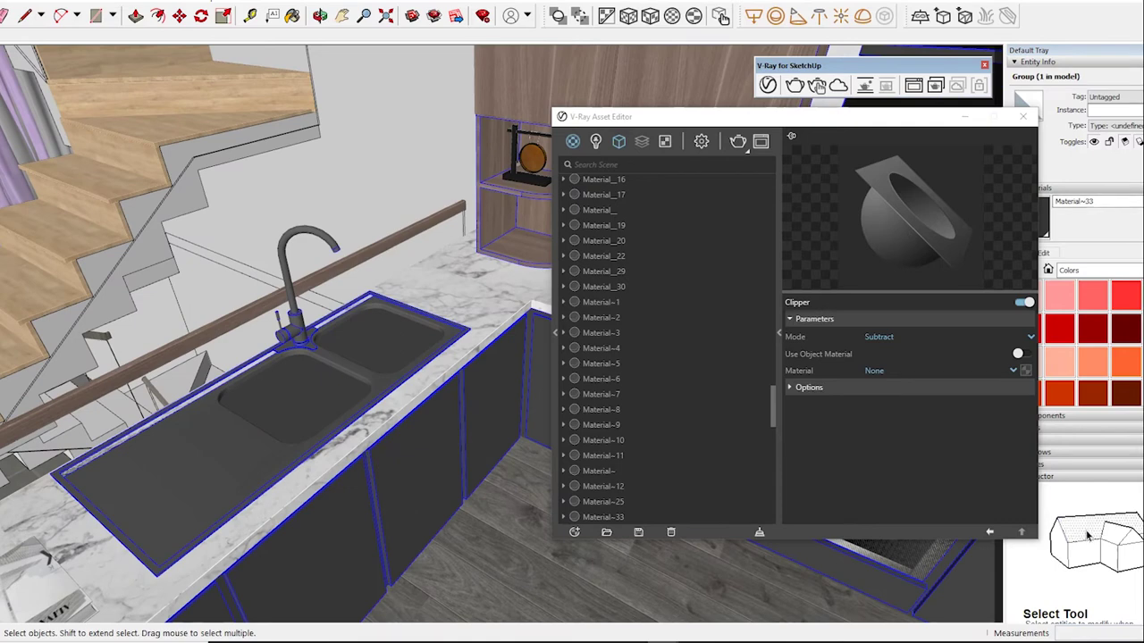
key(b)
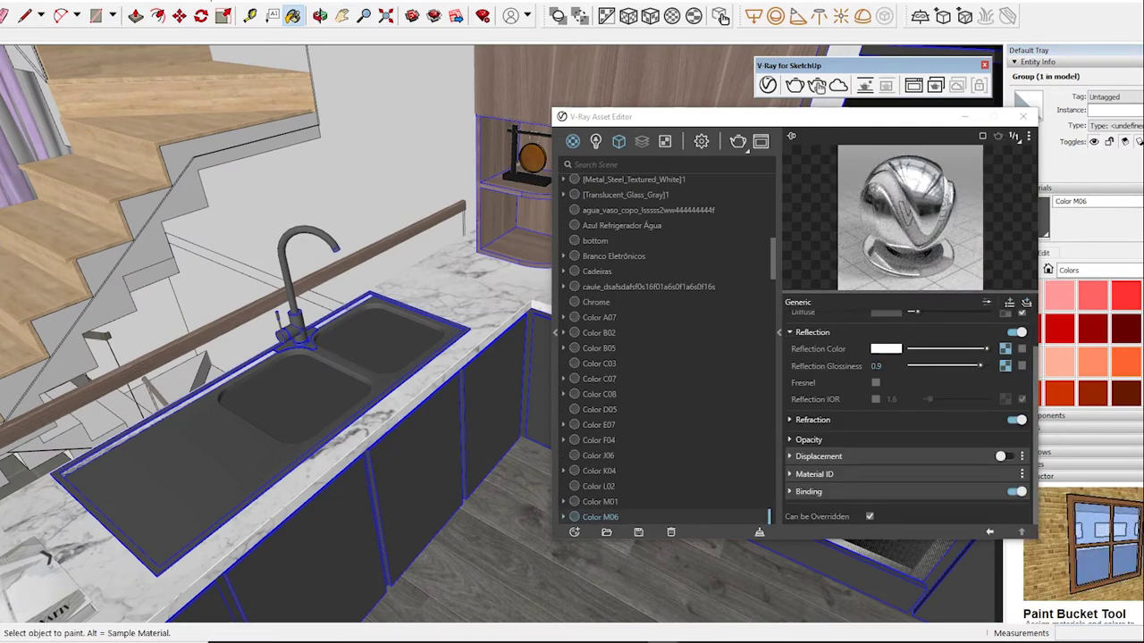
Raise the wooden shelf material's reflection glossiness to 0.85 and orbit back toward the living room.
mouse_move(357, 358)
middle_down()
mouse_move(224, 340)
mouse_move(268, 295)
middle_up()
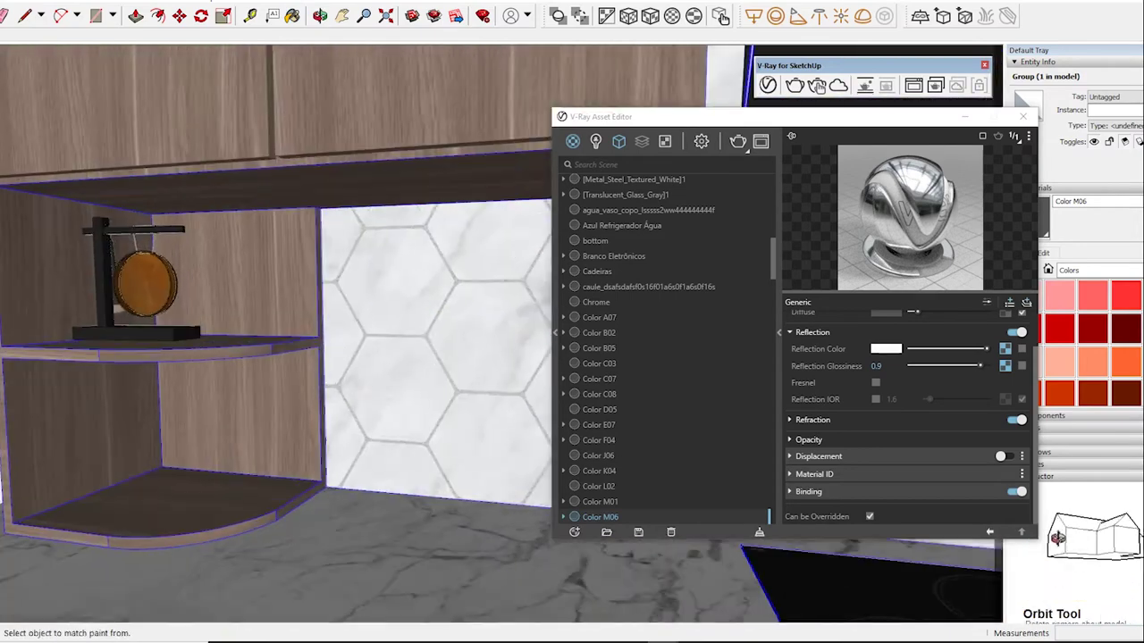
alt+click(268, 268)
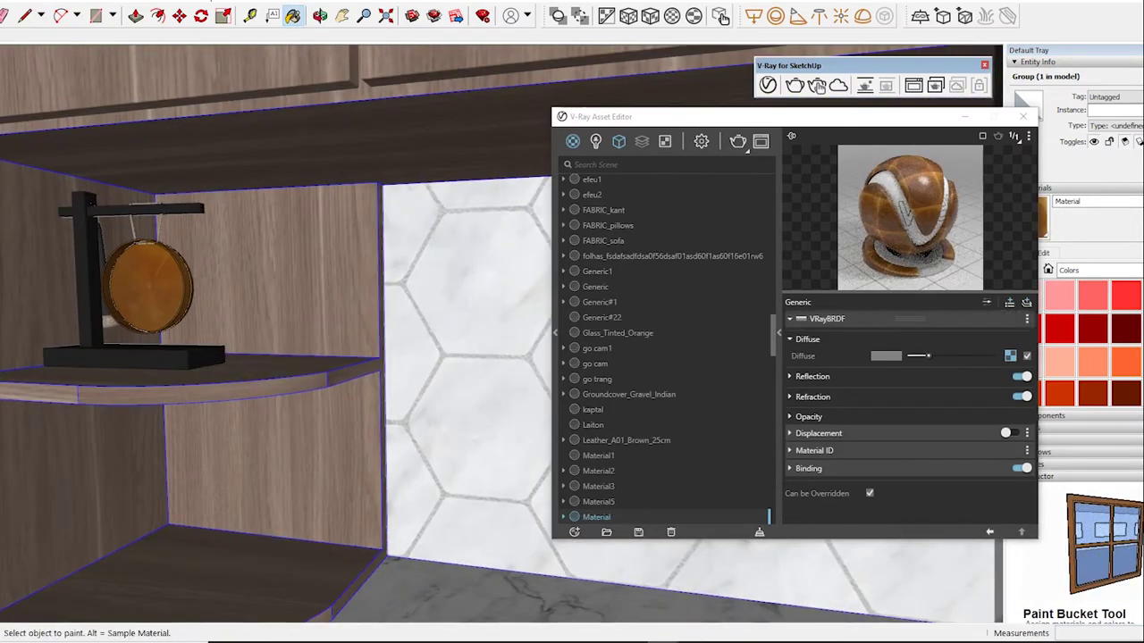
click(812, 376)
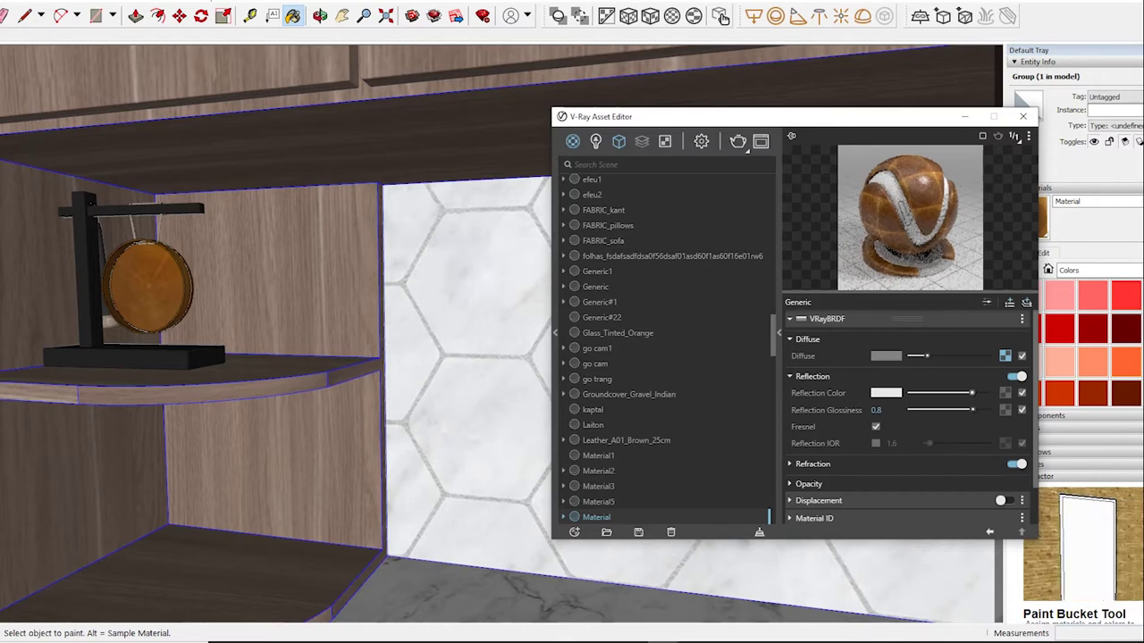
drag(972, 410, 976, 410)
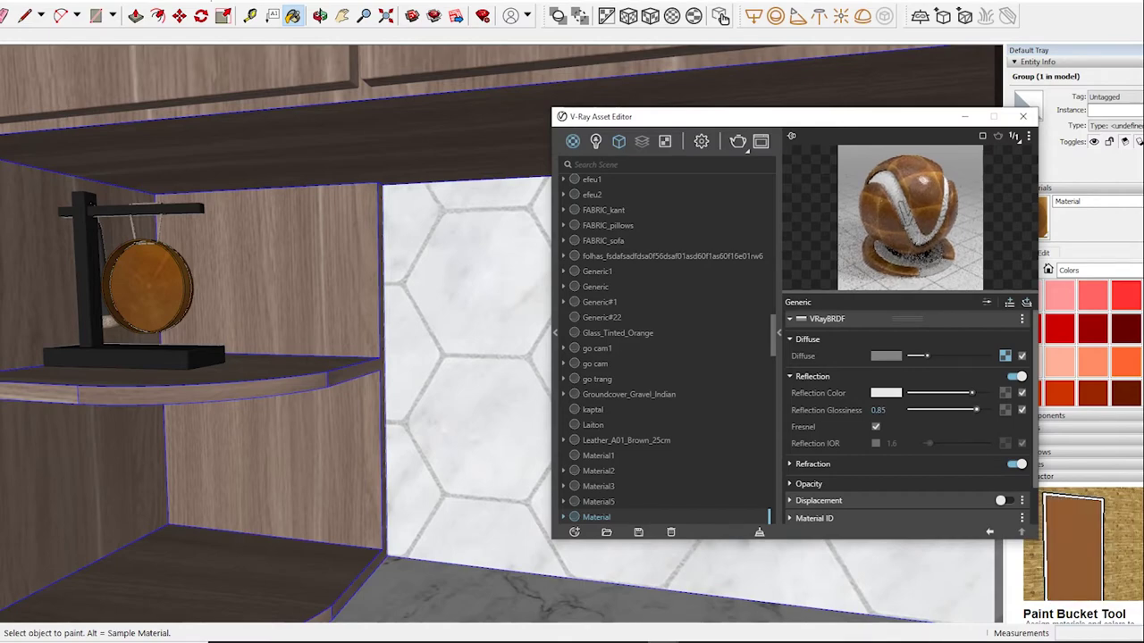
scroll(380, 338, down, 5)
key(space)
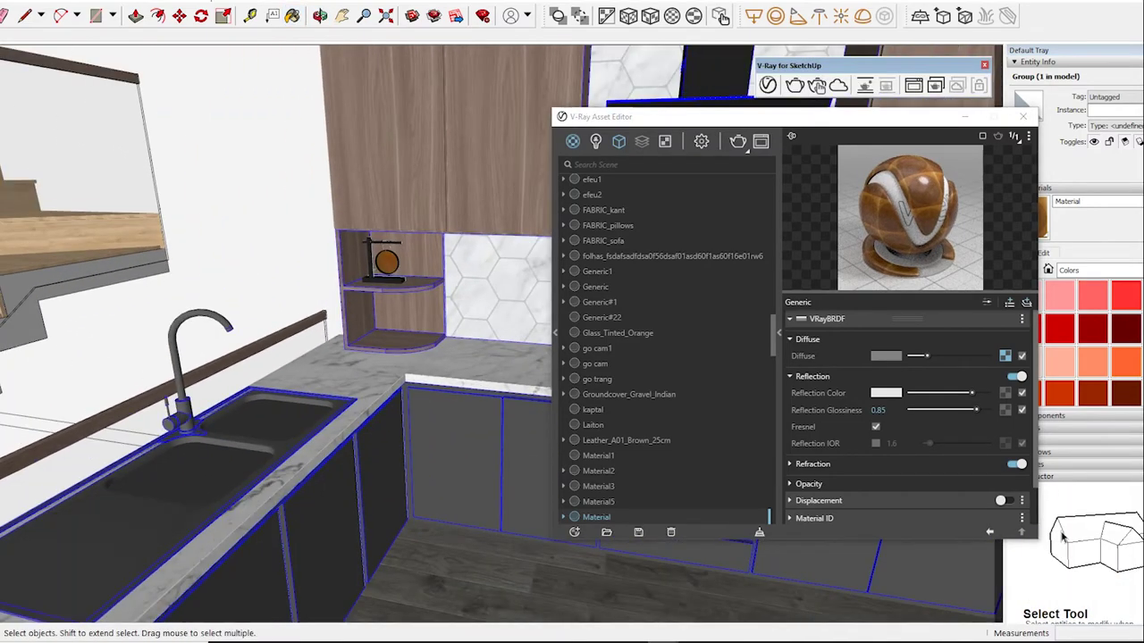
middle_drag(358, 357, 268, 349)
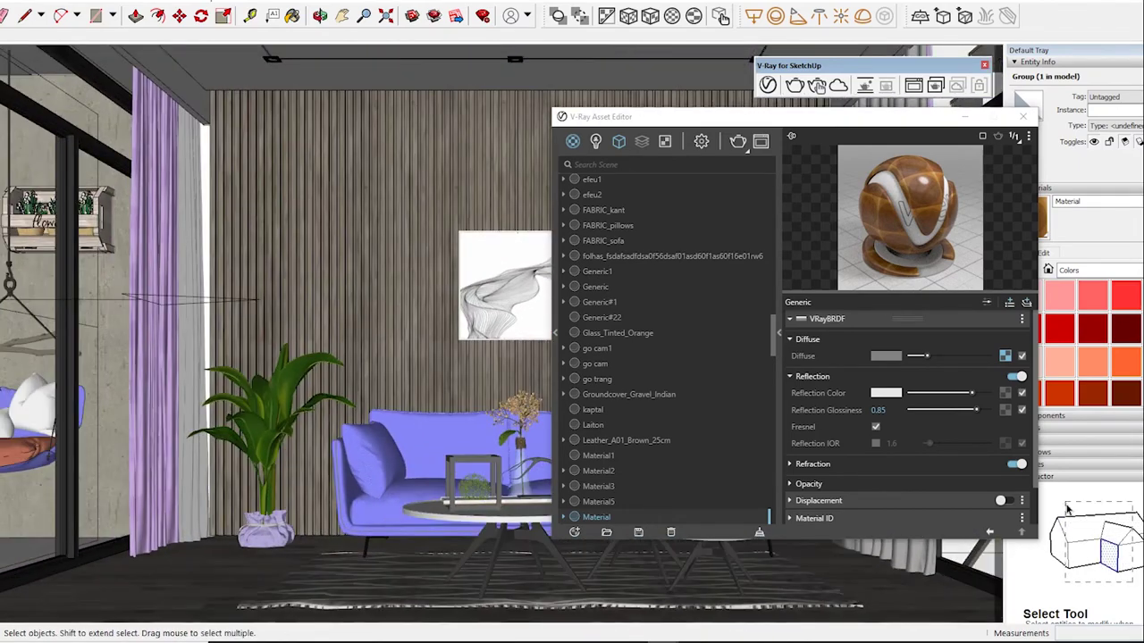
Set the camera exposure value to 9 in the render settings.
click(701, 141)
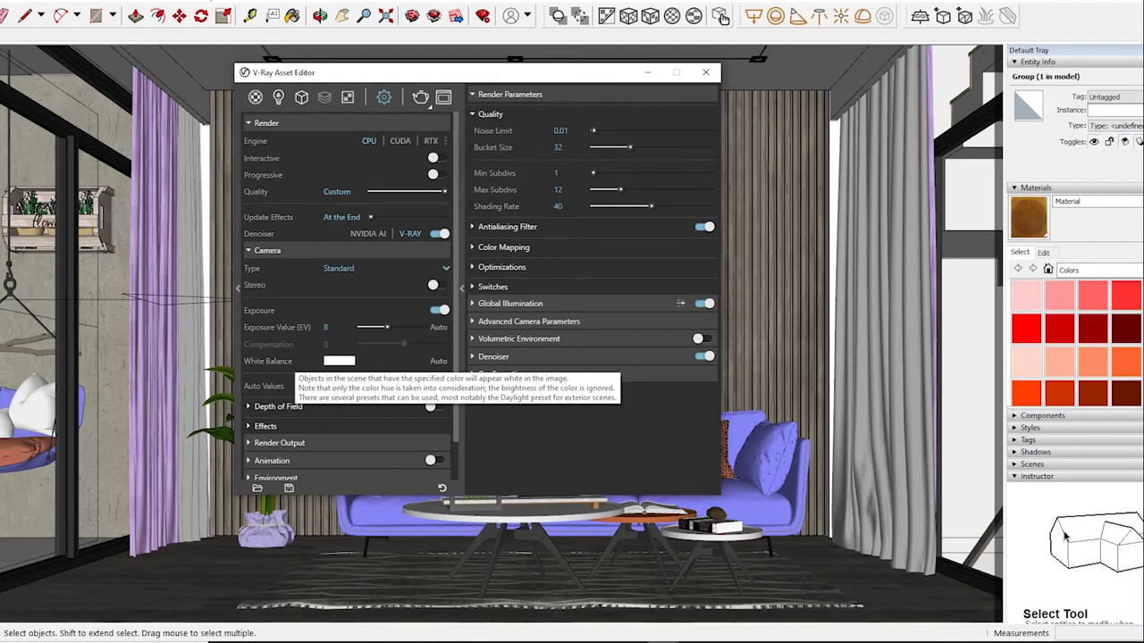
click(338, 327)
text(9)
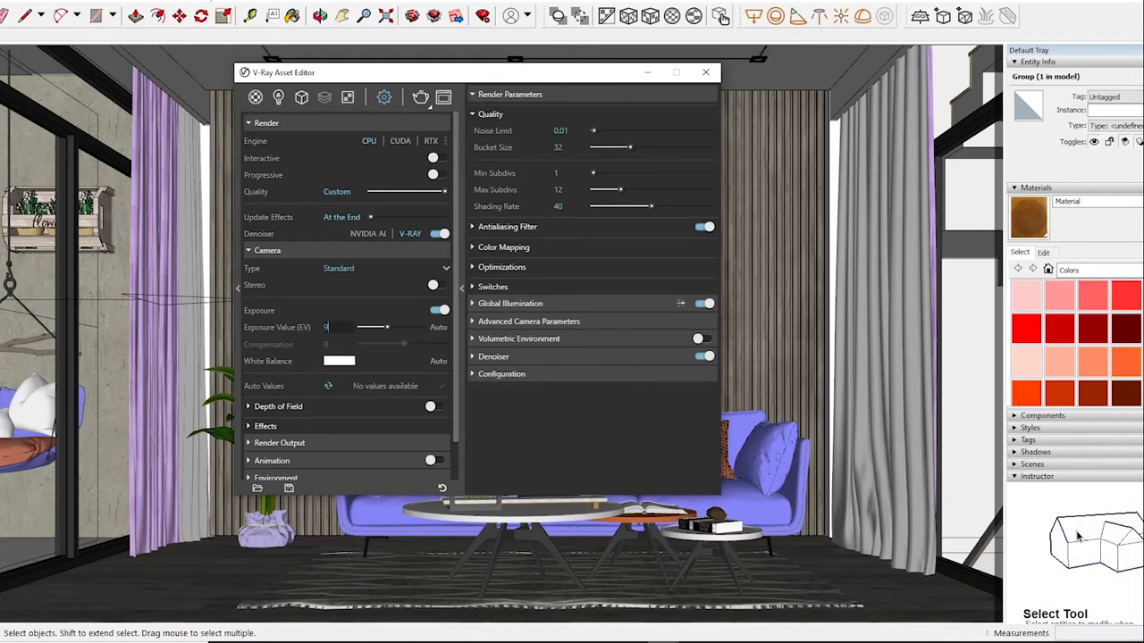
key(Return)
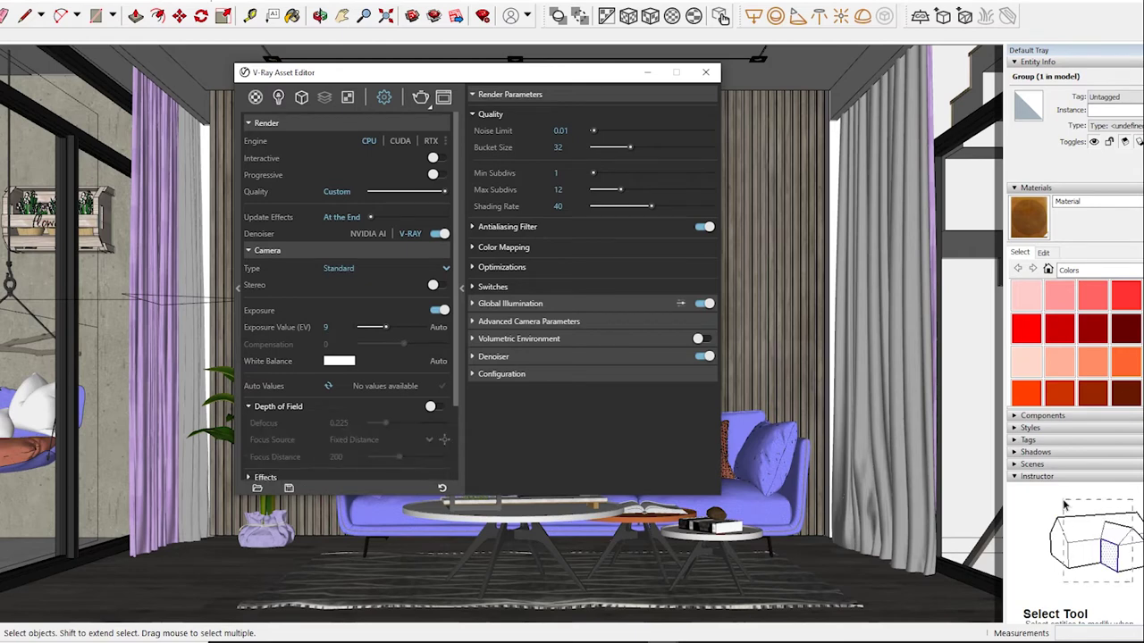
click(266, 251)
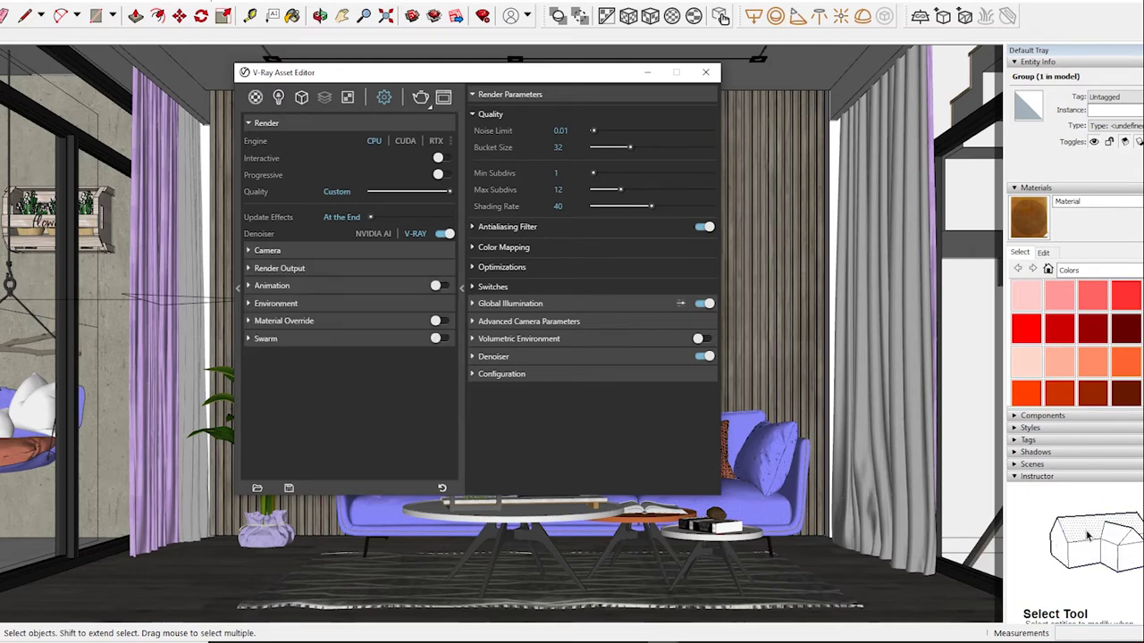
Set the render output image width to 1850, giving 1850 × 1041.
click(279, 268)
click(331, 302)
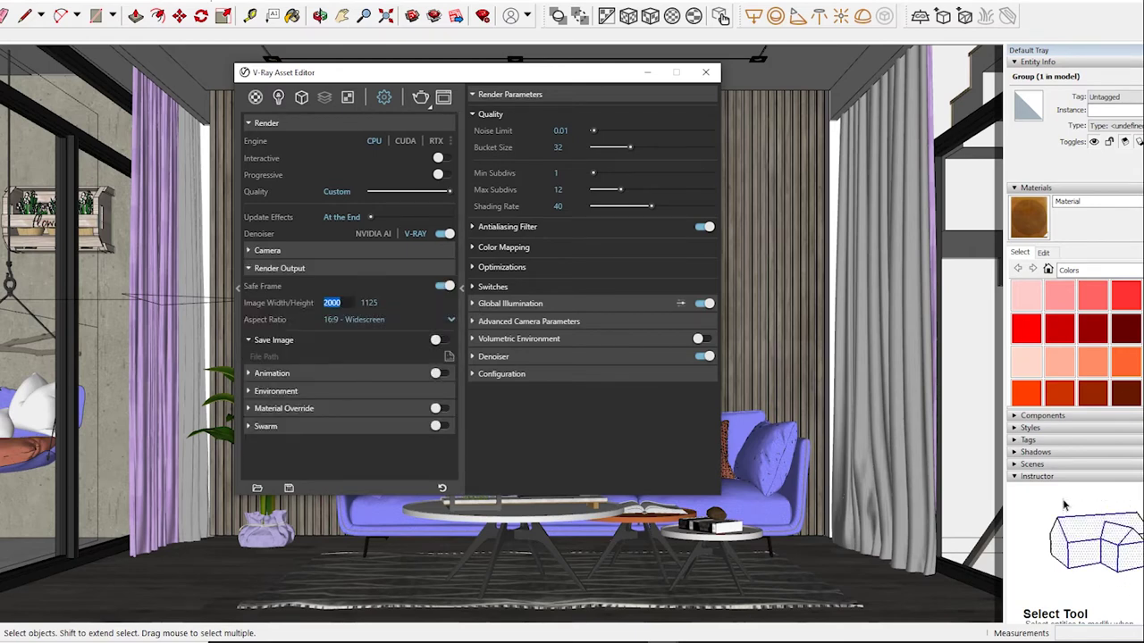
key(BackSpace)
text(1850)
key(Return)
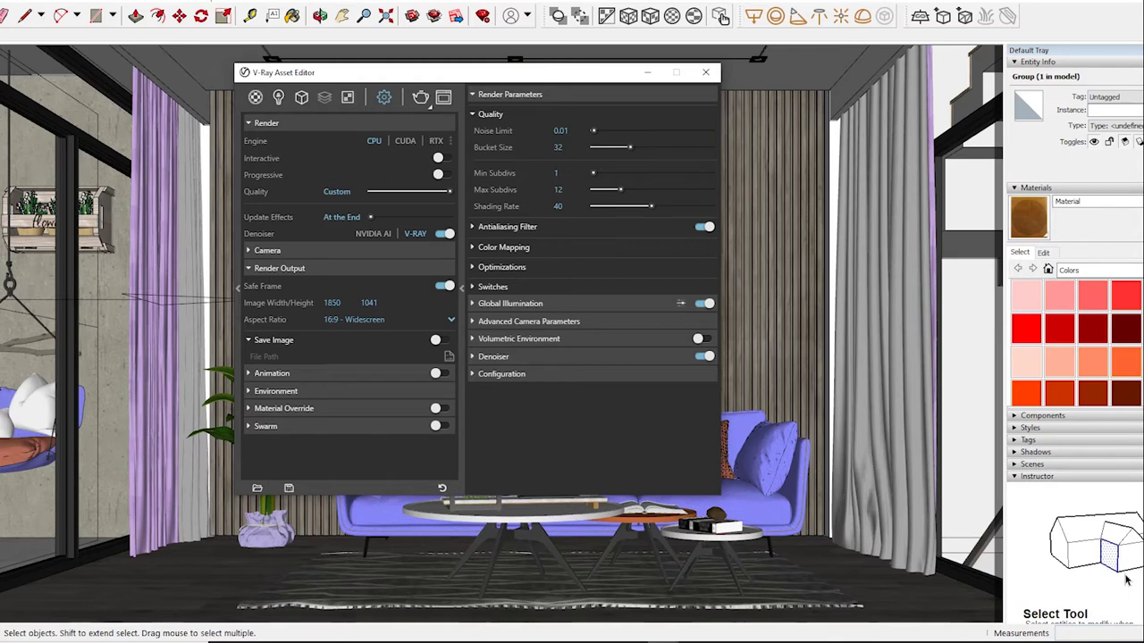
click(279, 268)
click(272, 285)
click(275, 362)
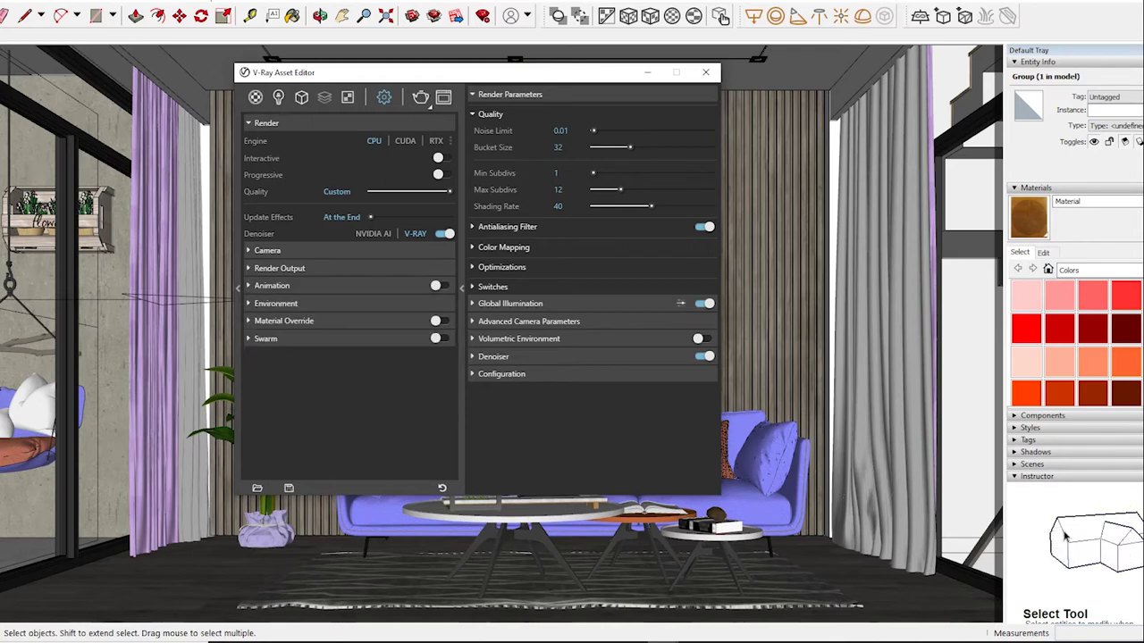
Copy the Environment background texture onto the GI slot.
click(430, 321)
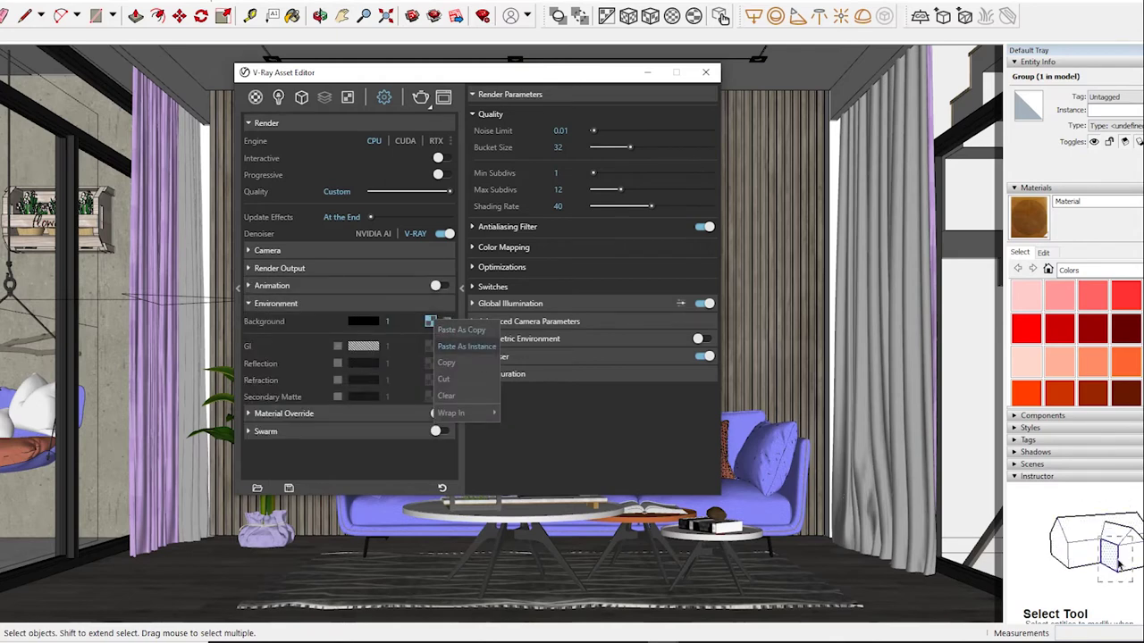
key(Escape)
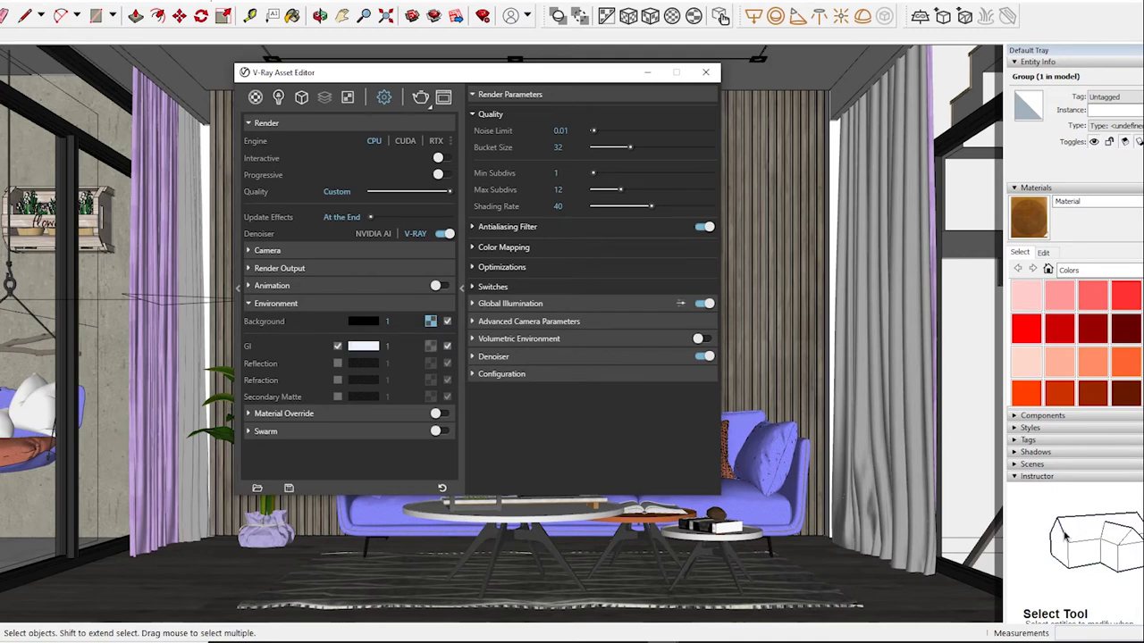
drag(431, 320, 431, 346)
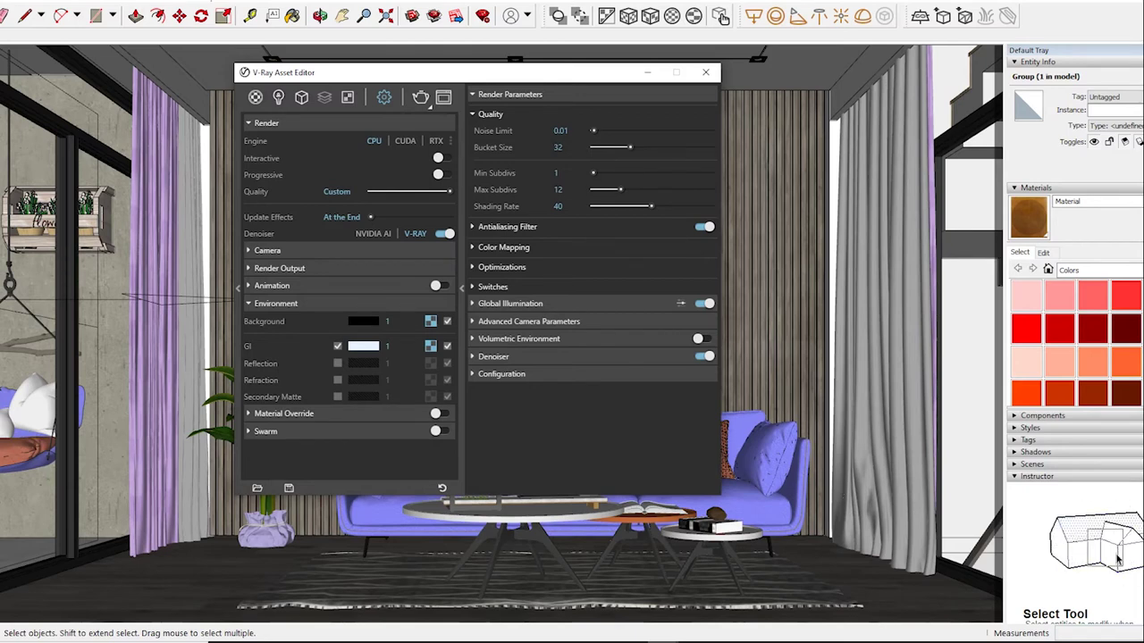
Set Max Subdivs to 24 and keep the Triangle antialiasing filter.
click(558, 189)
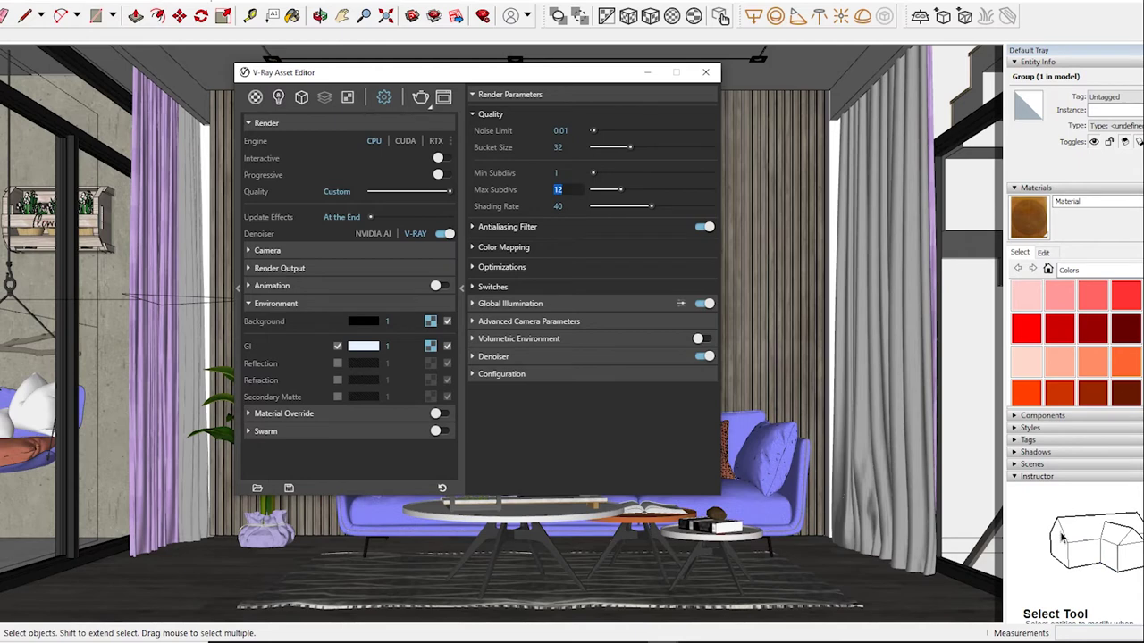
text(24)
key(Return)
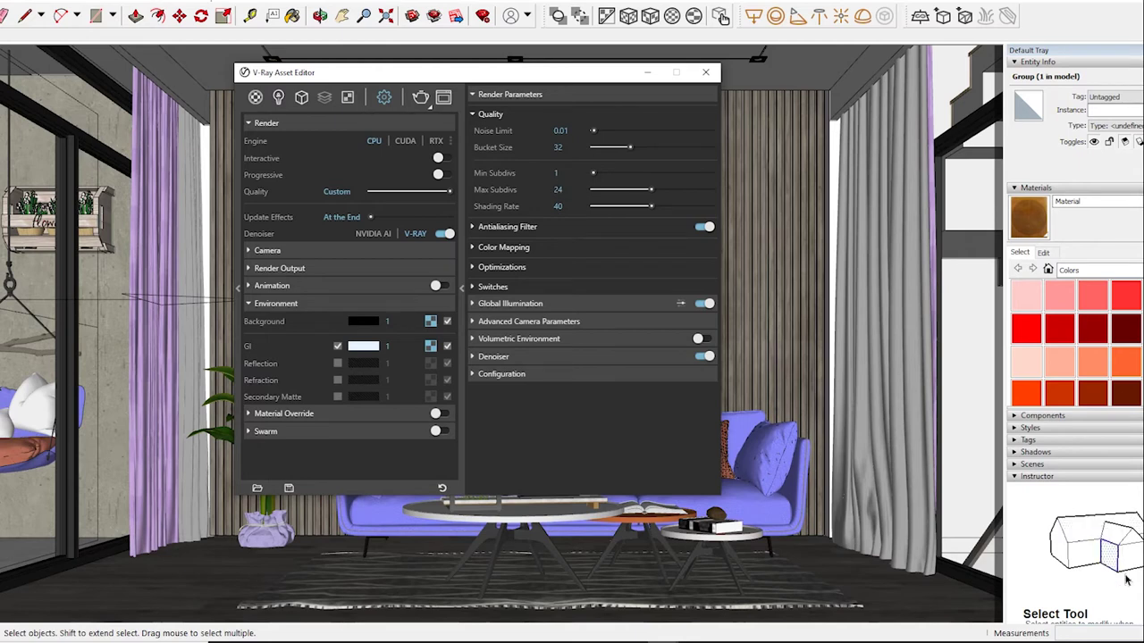
click(507, 226)
click(652, 243)
click(626, 310)
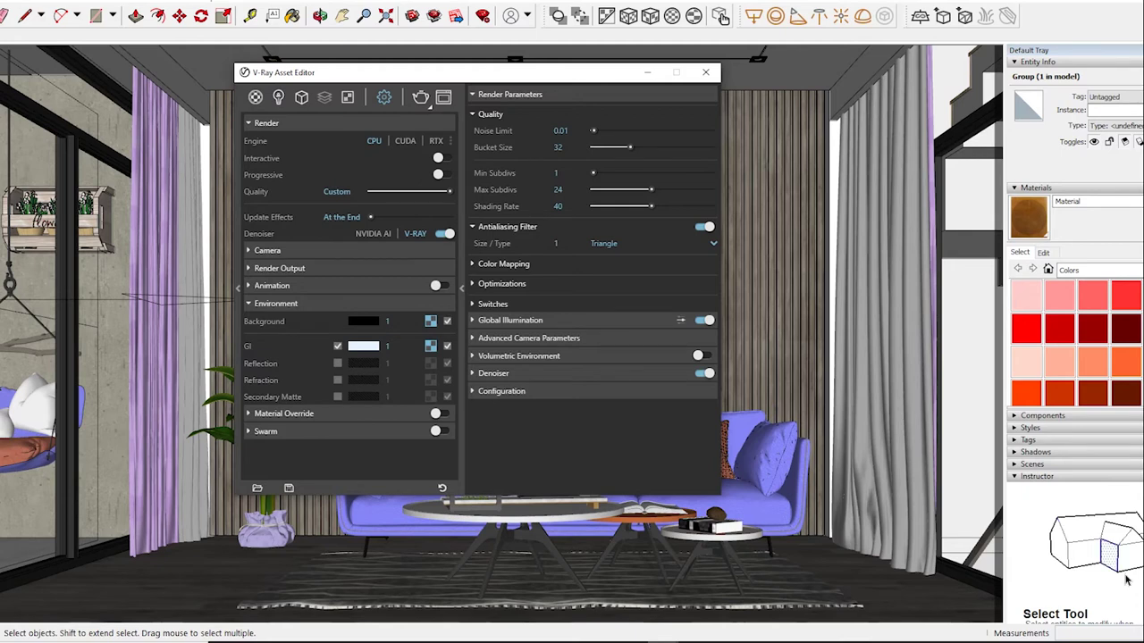
Set Irradiance Map Subdivs to 80 and Interpolation to 50, then close the settings.
click(509, 320)
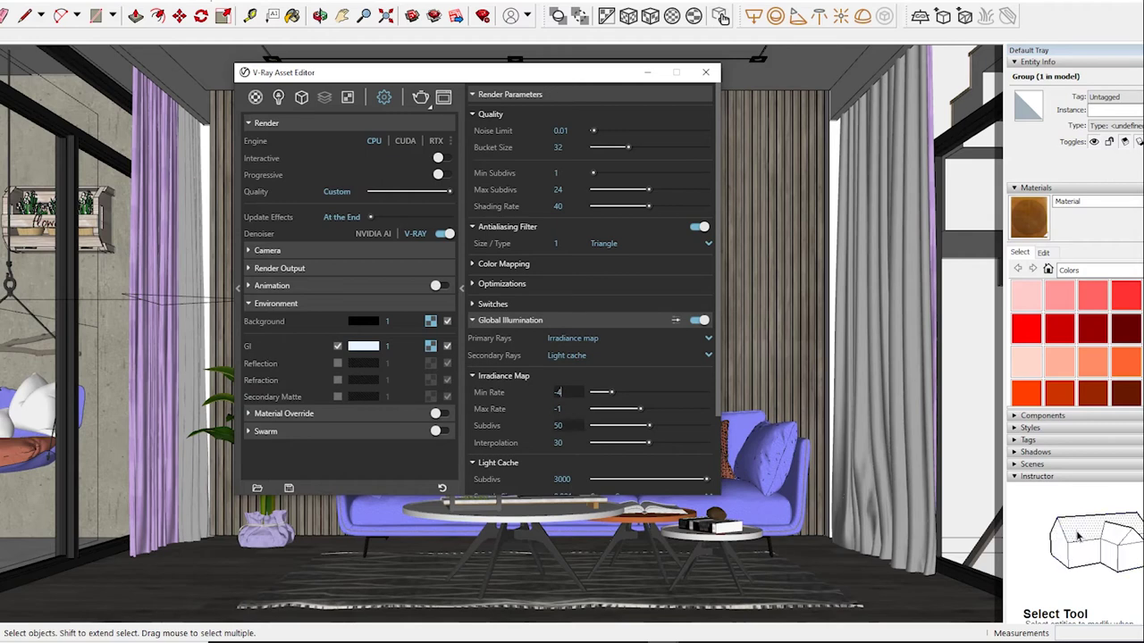
click(558, 425)
text(8)
key(Return)
text(50)
key(Return)
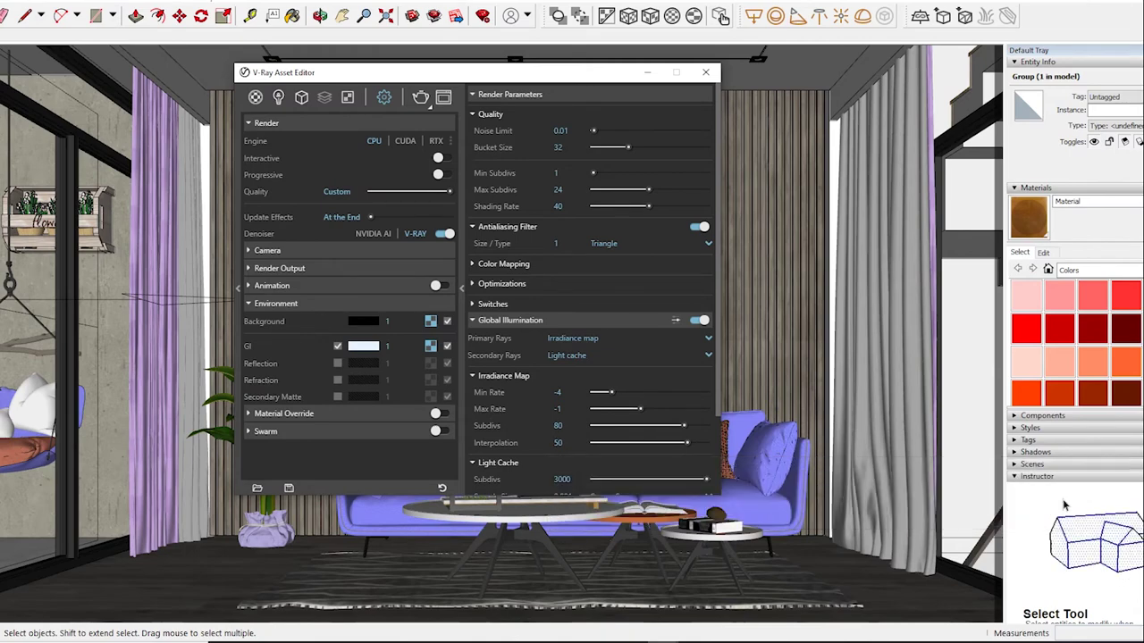
scroll(590, 358, down, 2)
scroll(589, 358, down, 1)
scroll(590, 357, up, 3)
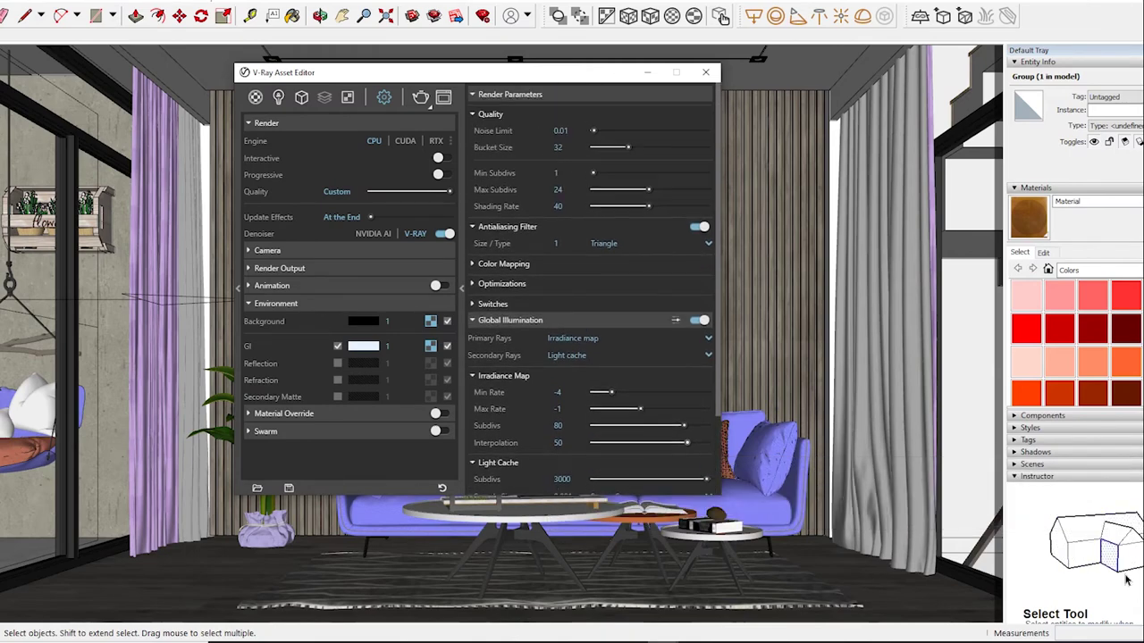
scroll(589, 357, down, 3)
scroll(589, 357, up, 3)
click(706, 72)
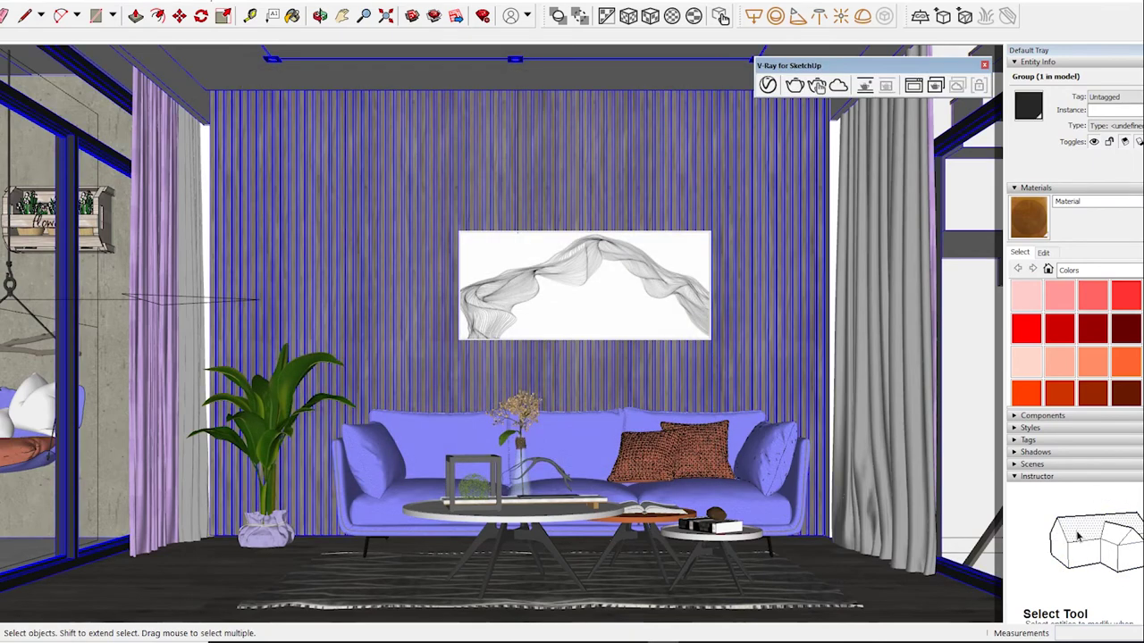
Render the living room at 1850 × 1041 into the V-Ray frame buffer.
click(794, 85)
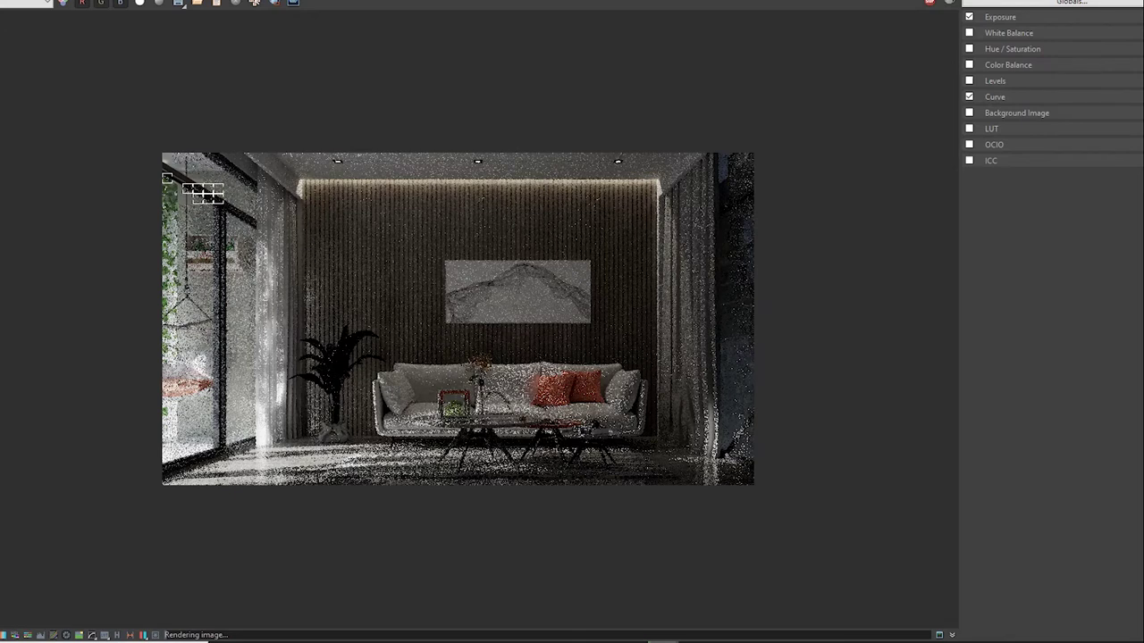
Increase the render's exposure and highlight burn, and lower its contrast slightly.
drag(1061, 43, 1078, 43)
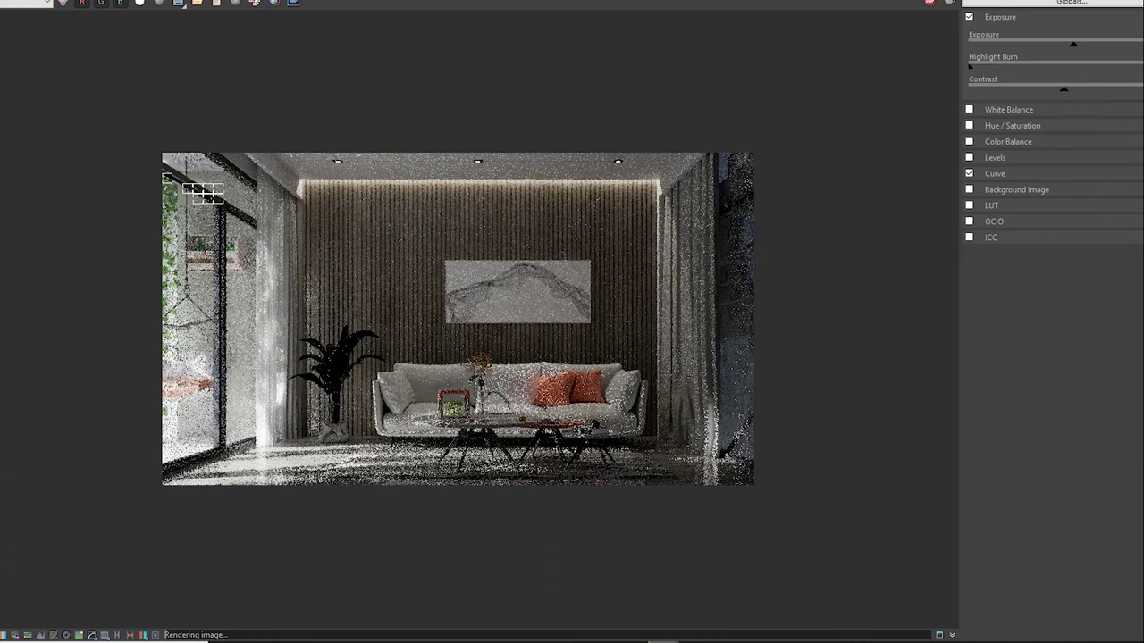
mouse_move(979, 66)
mouse_down()
mouse_move(1060, 66)
mouse_move(995, 65)
mouse_up()
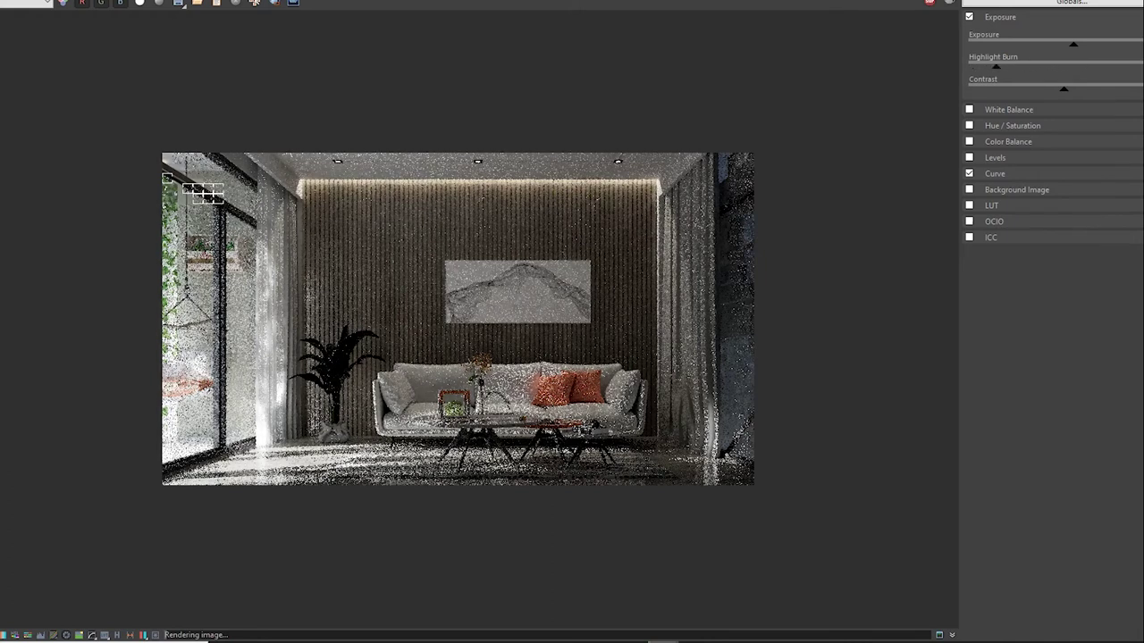
drag(1068, 88, 1064, 89)
Lift the tone curve to brighten the image, then toggle the curve correction off and on to compare.
click(995, 174)
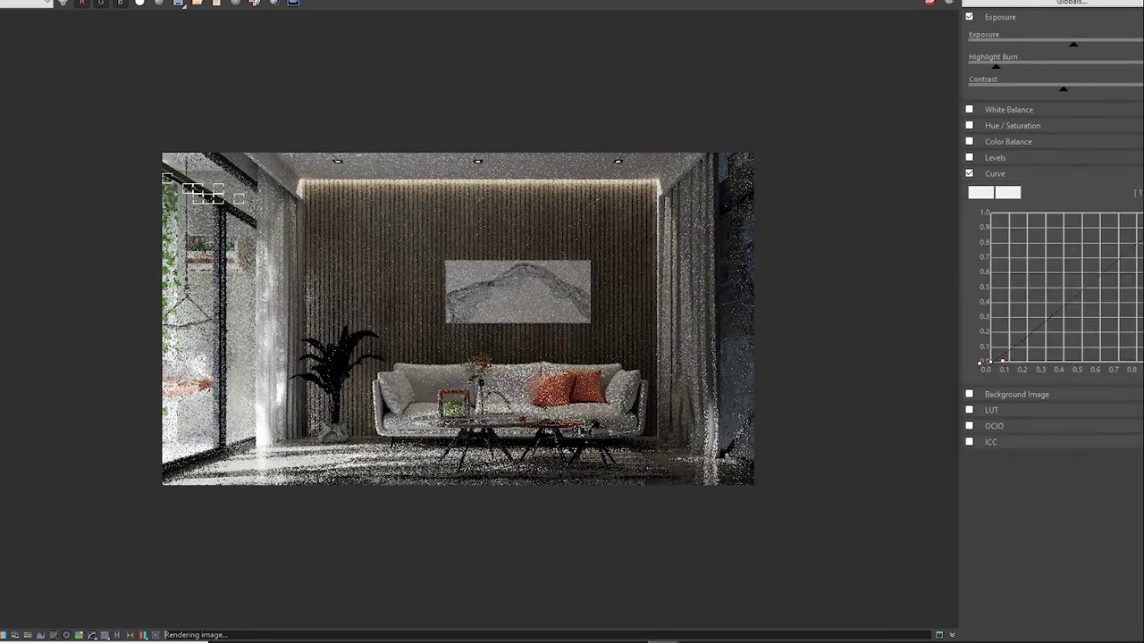
drag(1103, 247, 1074, 218)
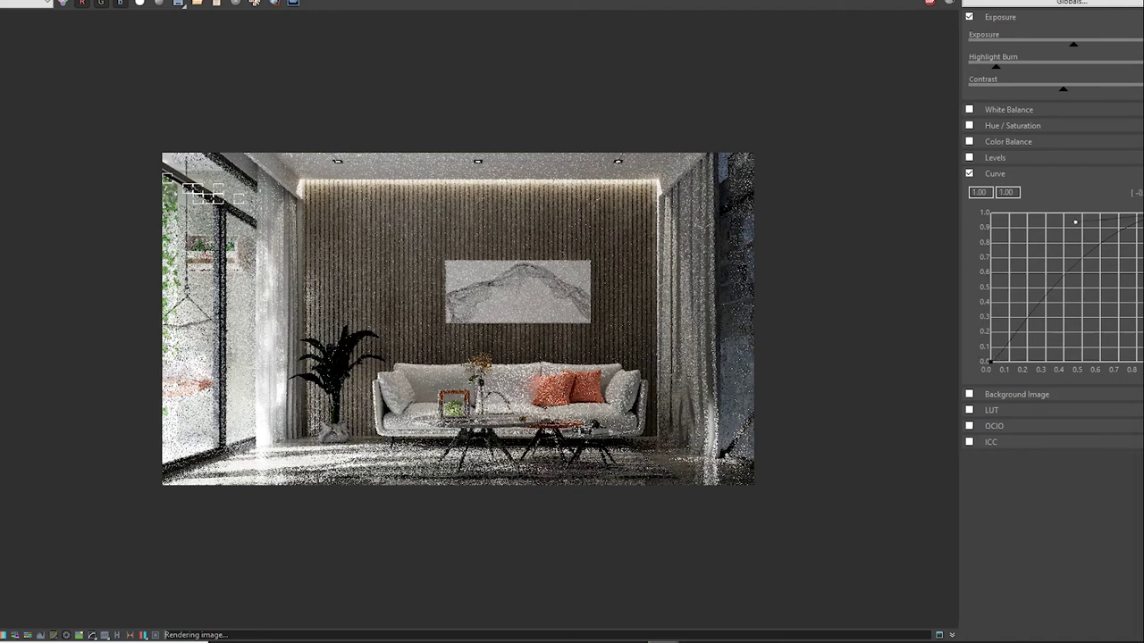
drag(1021, 319, 1038, 296)
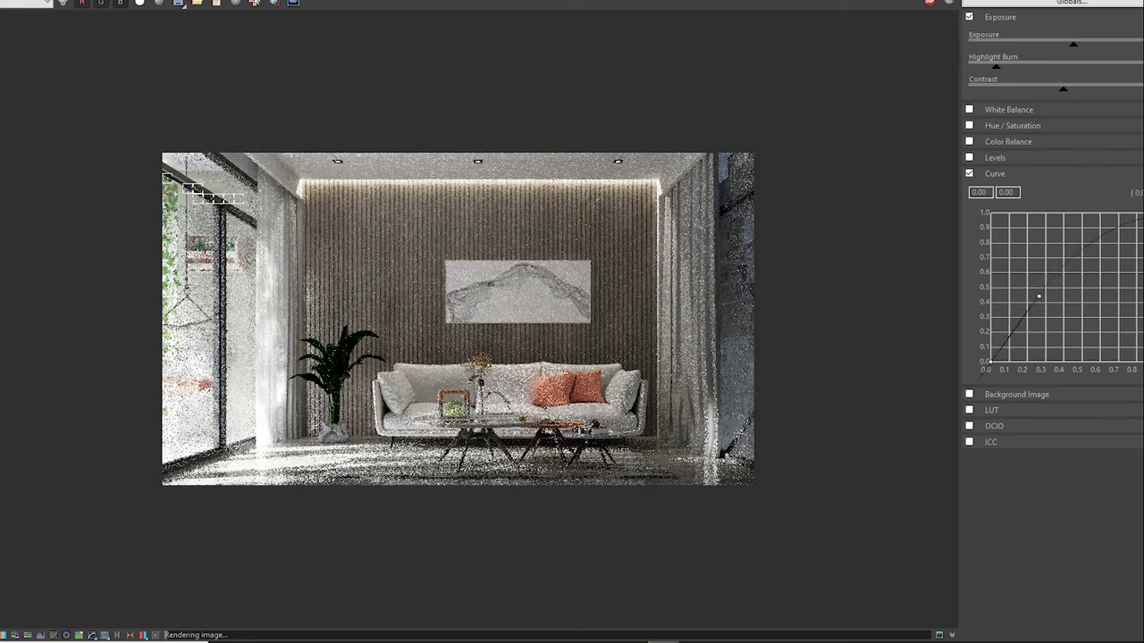
scroll(513, 296, up, 2)
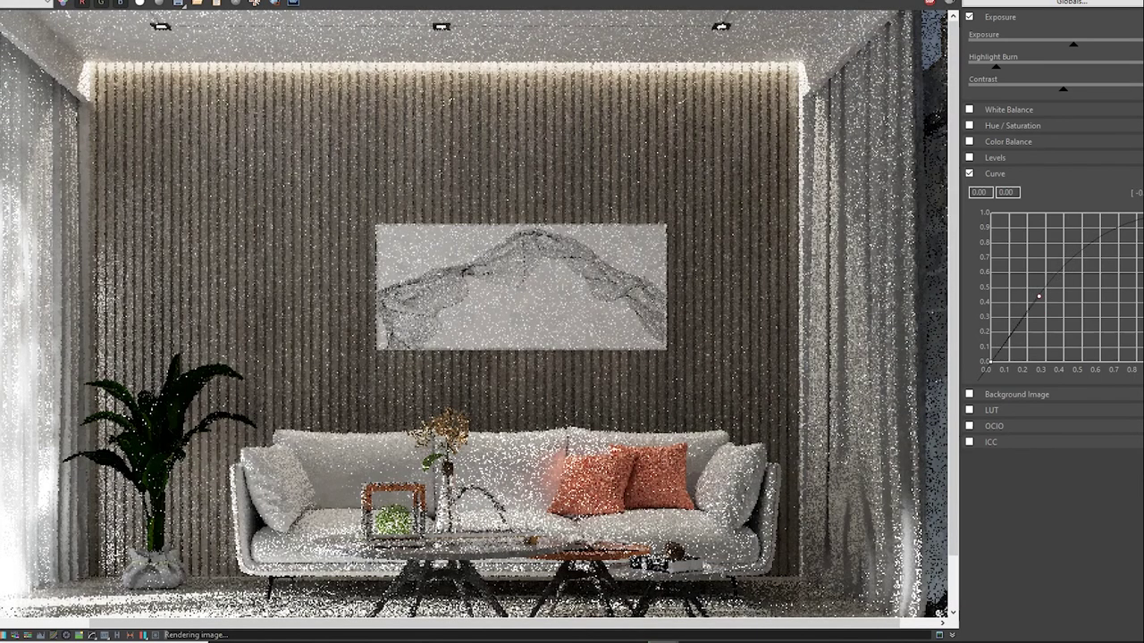
click(969, 173)
click(970, 173)
click(969, 173)
click(969, 173)
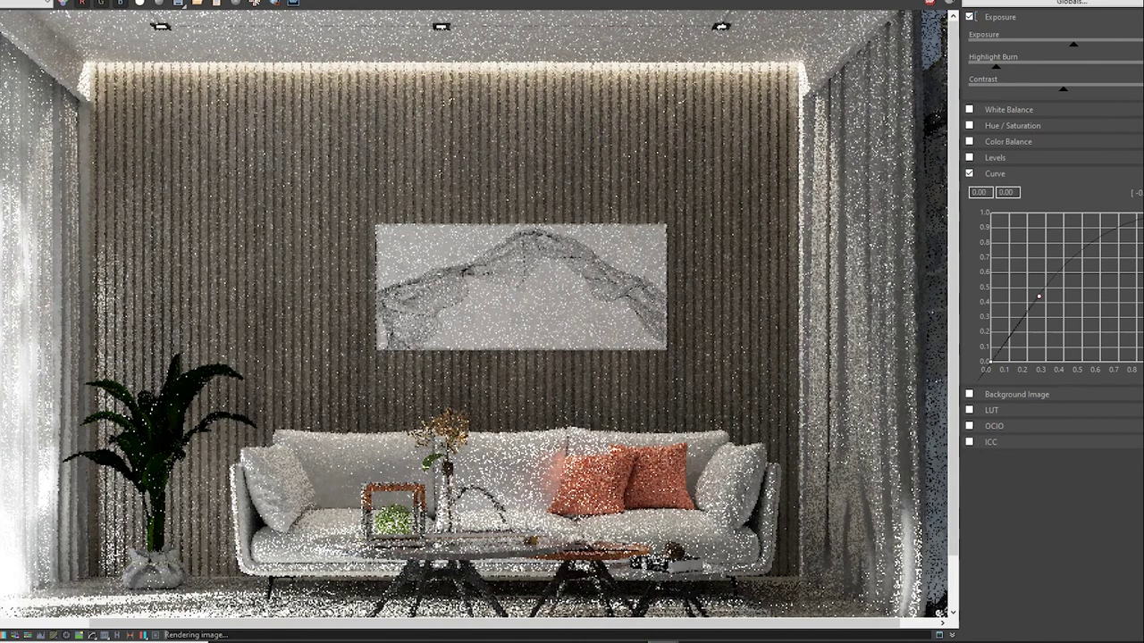